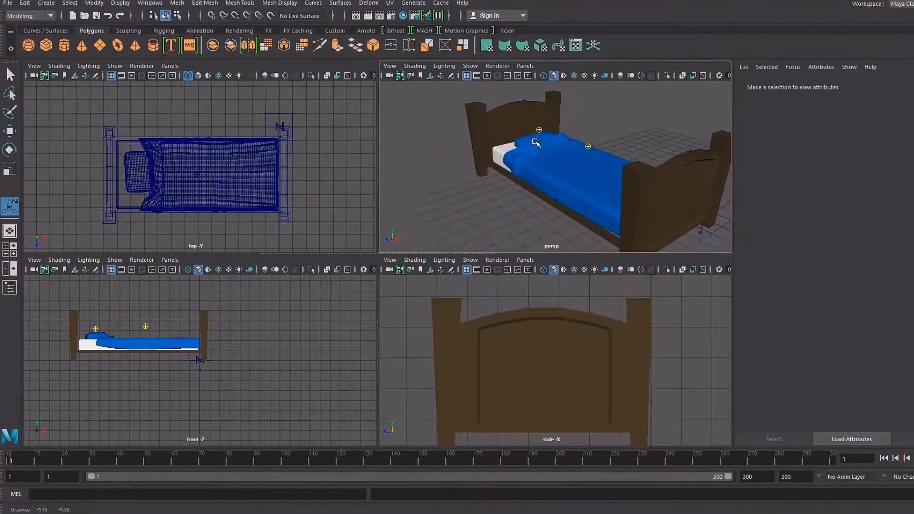
pyautogui.moveTo(535, 142); pyautogui.dragTo(572, 214)
pyautogui.moveTo(693, 125); pyautogui.dragTo(606, 138)
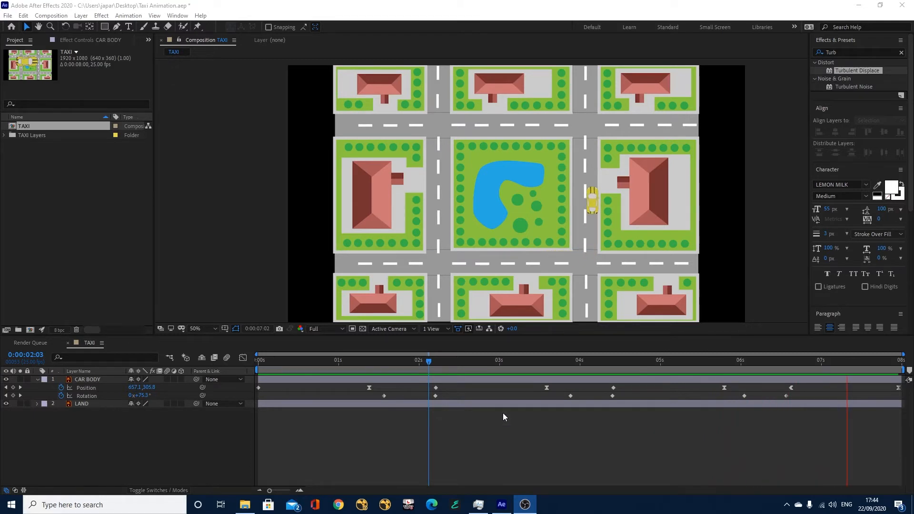
# - Stop the playback and set the composition's preview resolution to Third
pyautogui.click(481, 468)
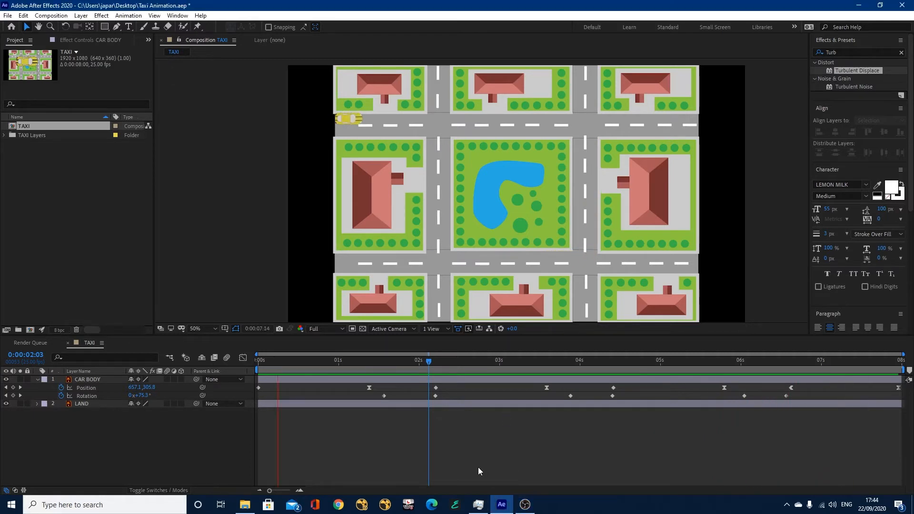
pyautogui.click(336, 328)
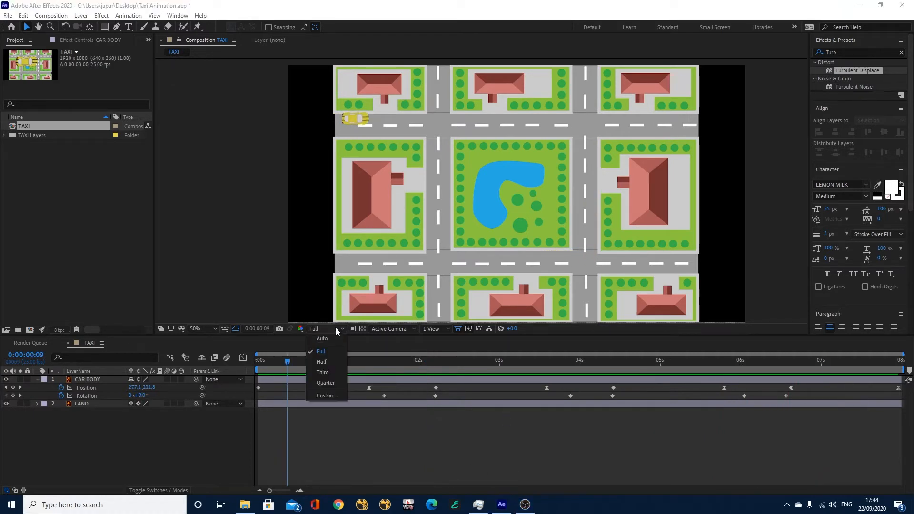
pyautogui.click(327, 375)
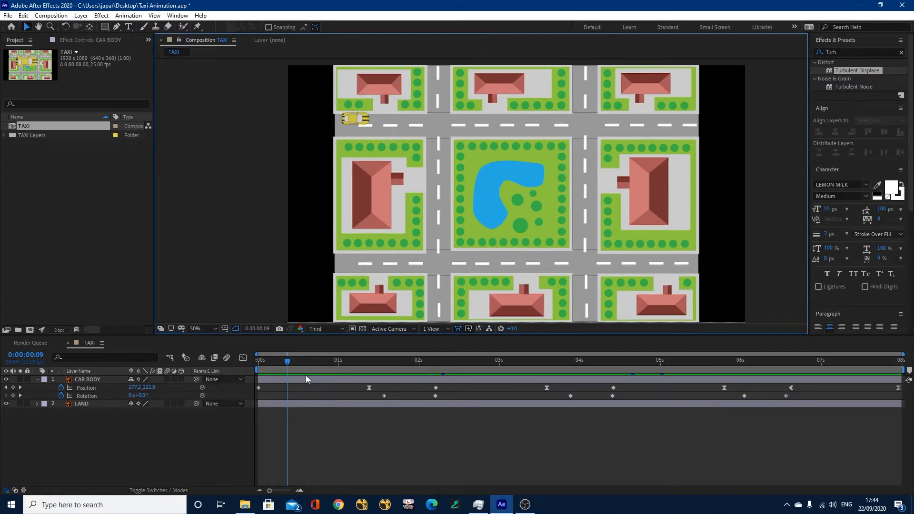
# - Clear the existing animation by deleting its keyframes, the TAXI composition and the TAXI Layers folder
pyautogui.moveTo(84, 437); pyautogui.dragTo(72, 381)
pyautogui.press('Delete')
pyautogui.click(32, 135)
pyautogui.keyDown('shift'); pyautogui.click(28, 126); pyautogui.keyUp('shift')
pyautogui.press('Delete')
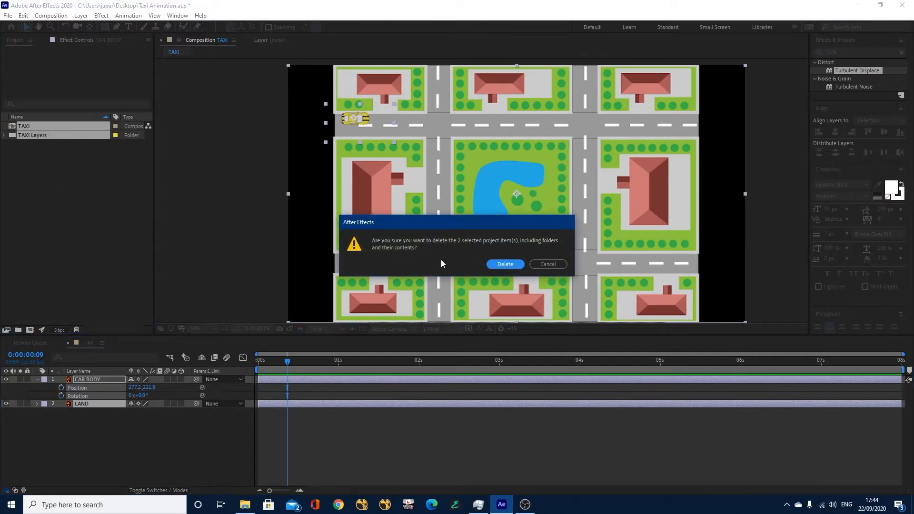
pyautogui.click(501, 265)
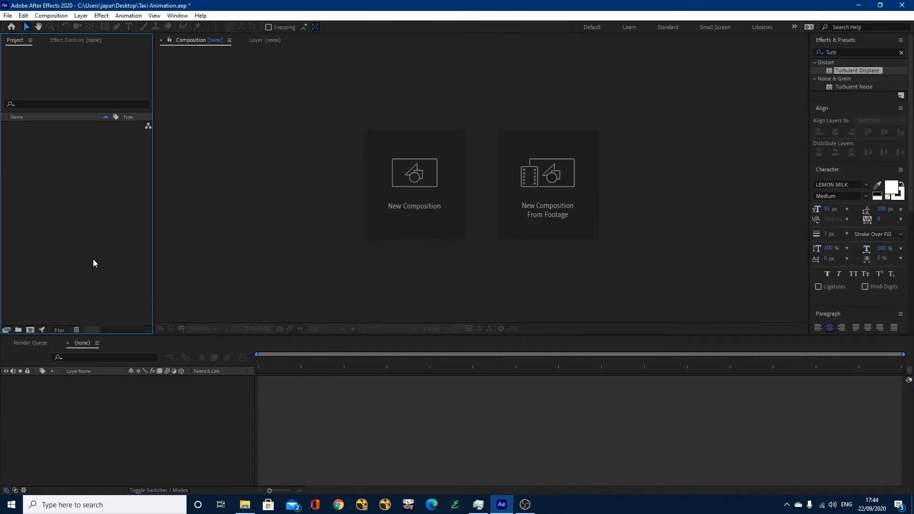
# - Import the TAXI Illustrator file from the Desktop as a Composition
pyautogui.click(8, 15)
pyautogui.moveTo(38, 149)
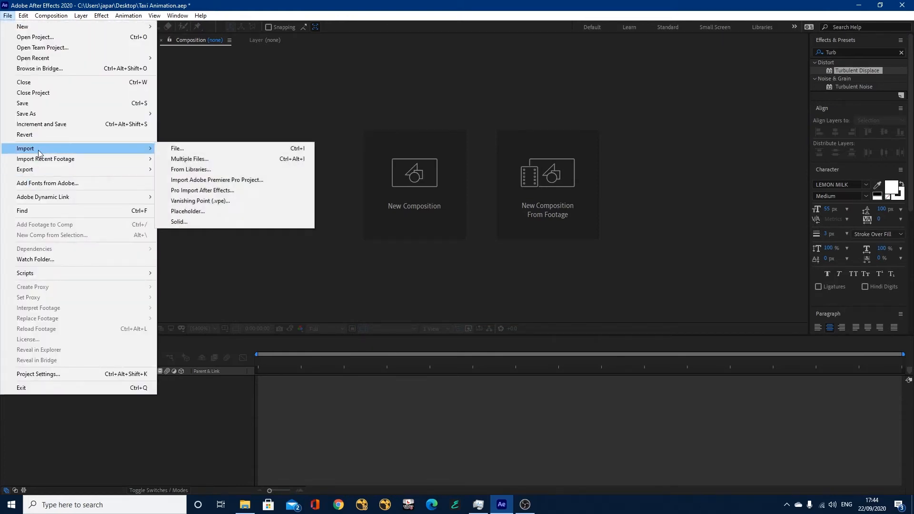
pyautogui.click(190, 147)
pyautogui.scroll(-10, 288, 176)
pyautogui.click(285, 178)
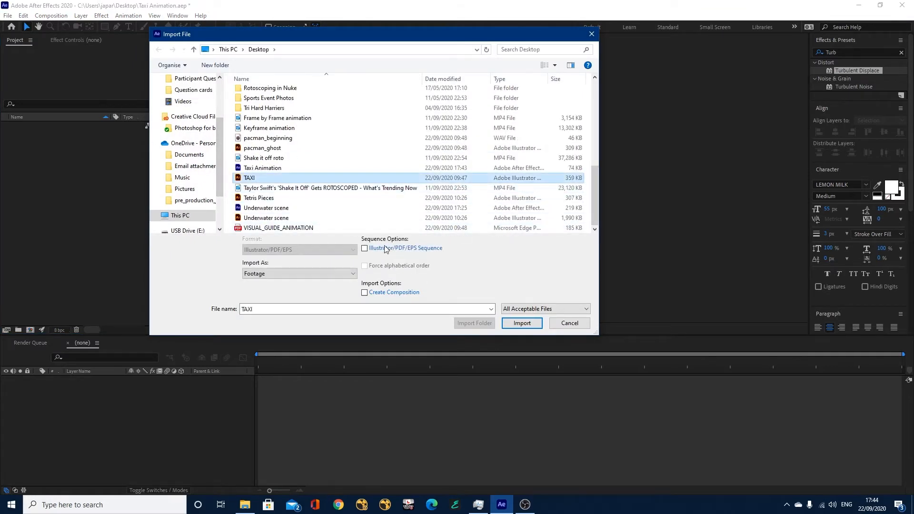
pyautogui.click(305, 274)
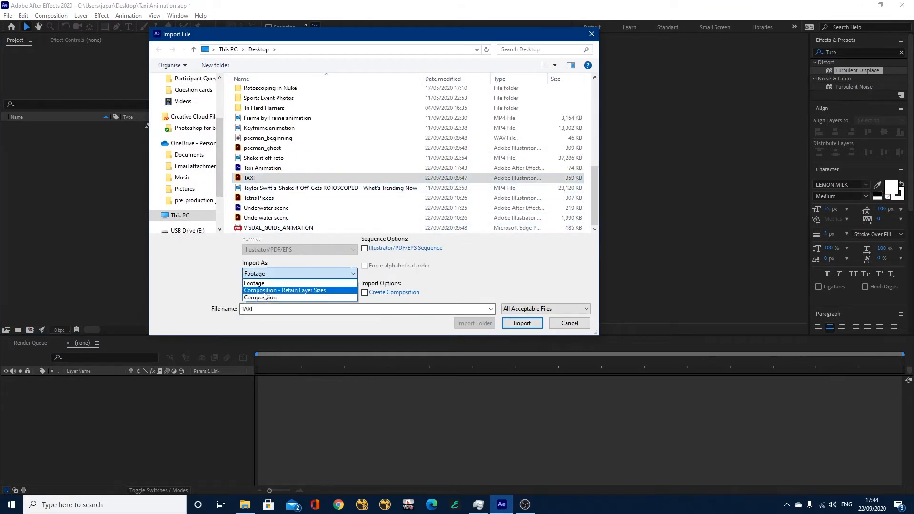
pyautogui.click(264, 298)
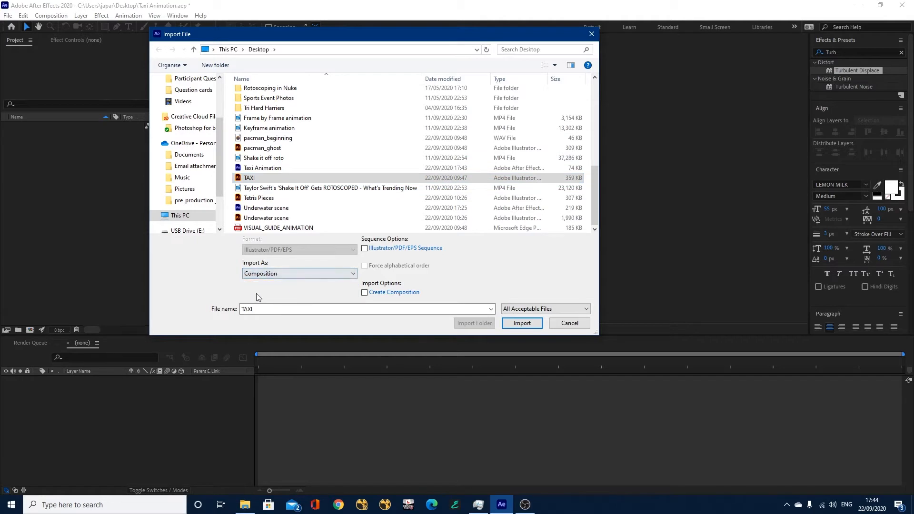
pyautogui.click(513, 323)
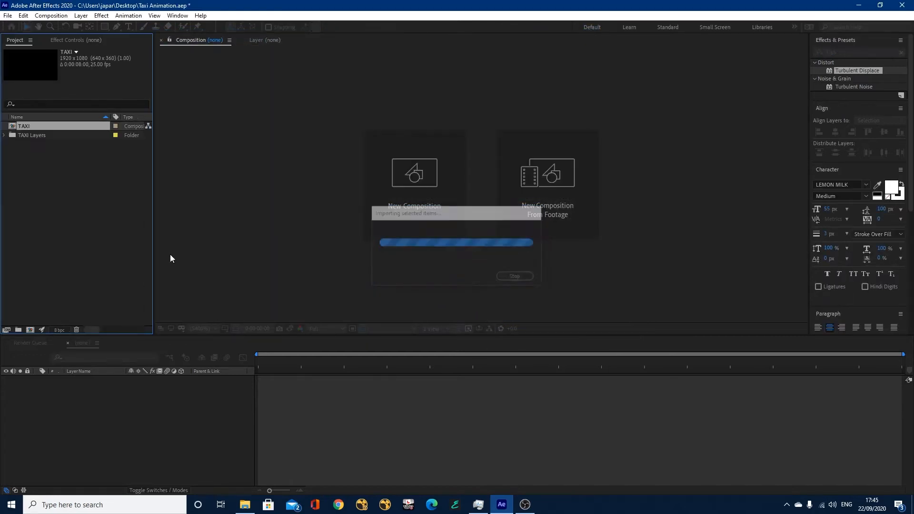
# - Open the imported TAXI composition and check its composition settings, leaving them as they are
pyautogui.doubleClick(49, 129)
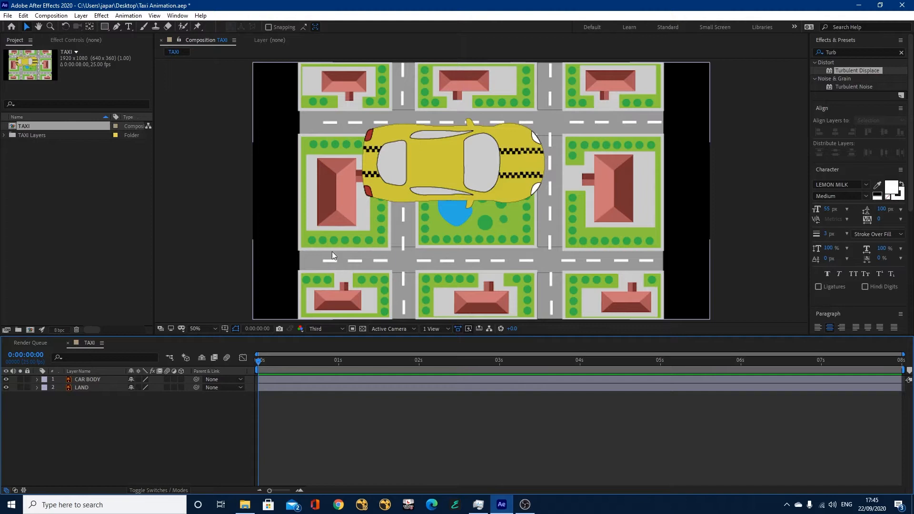
pyautogui.click(51, 15)
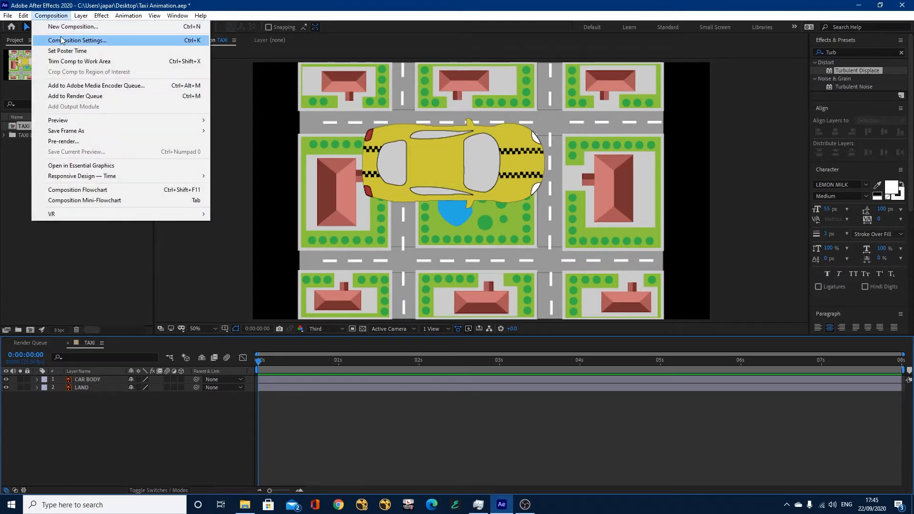
pyautogui.click(76, 38)
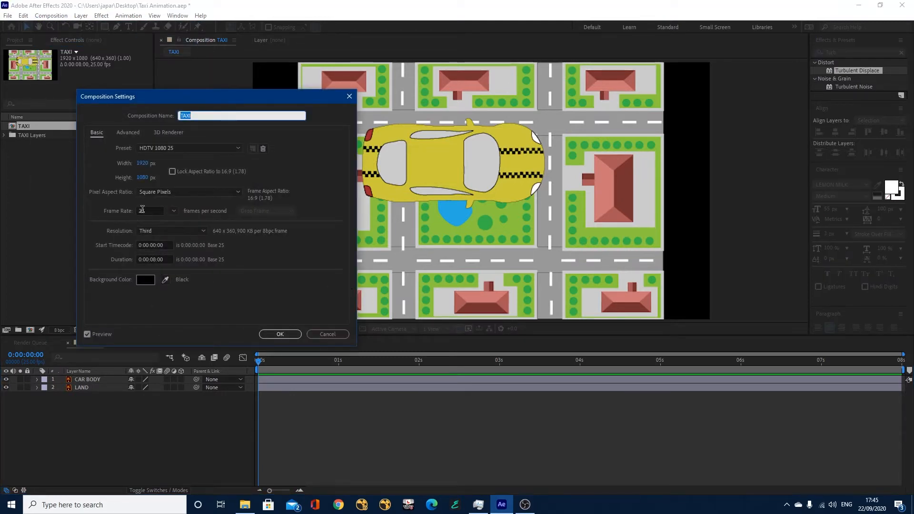
pyautogui.click(281, 333)
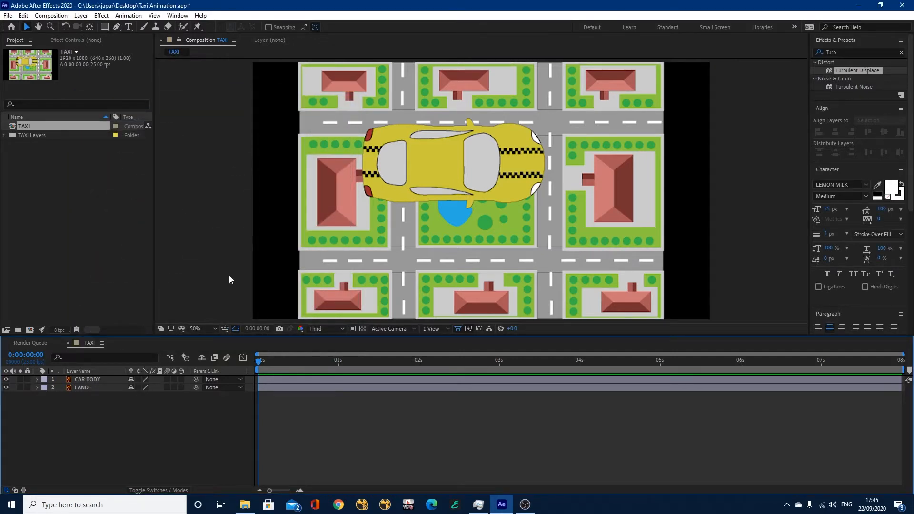
# - Scale the CAR BODY layer to 15% and place the car at the left end of the upper road
pyautogui.click(104, 379)
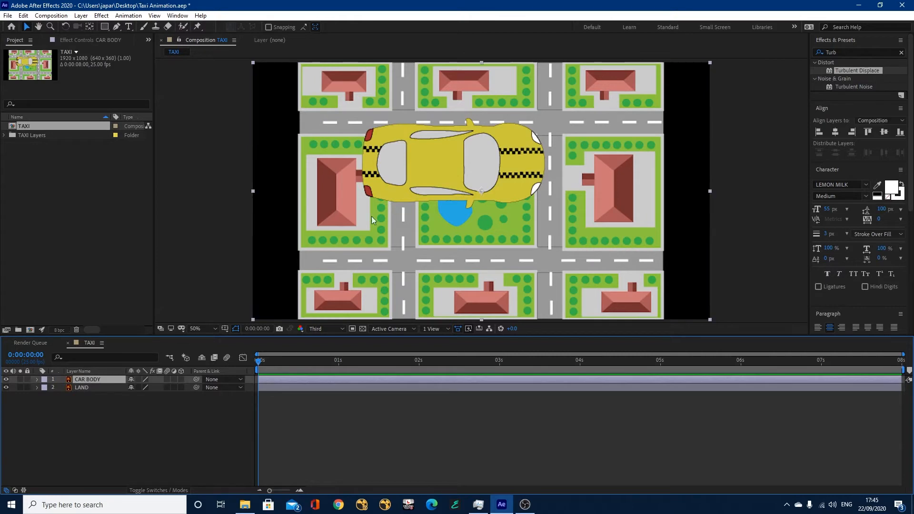
pyautogui.moveTo(436, 171); pyautogui.dragTo(301, 129)
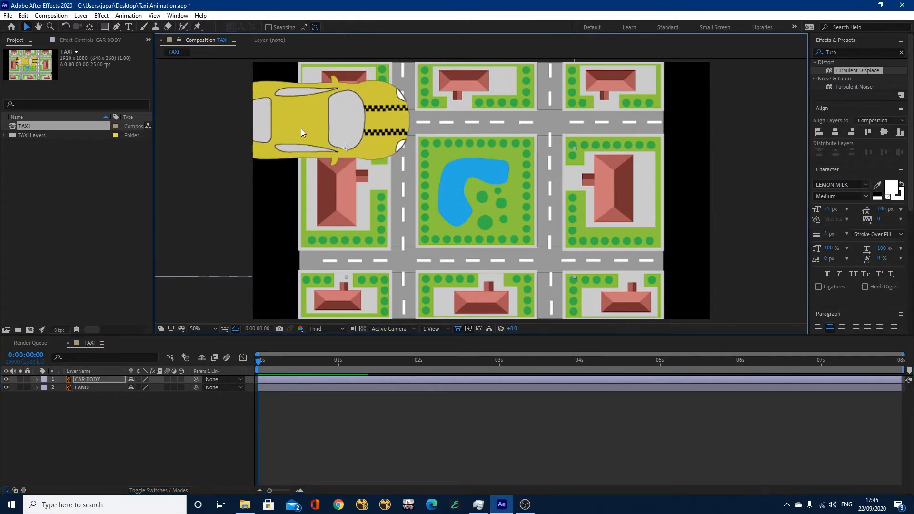
pyautogui.press('s')
pyautogui.click(143, 387)
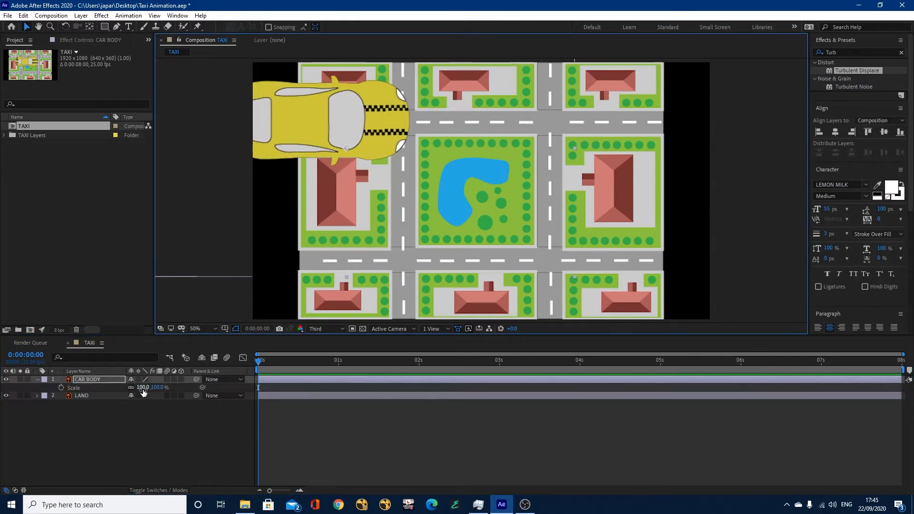
pyautogui.press('Return')
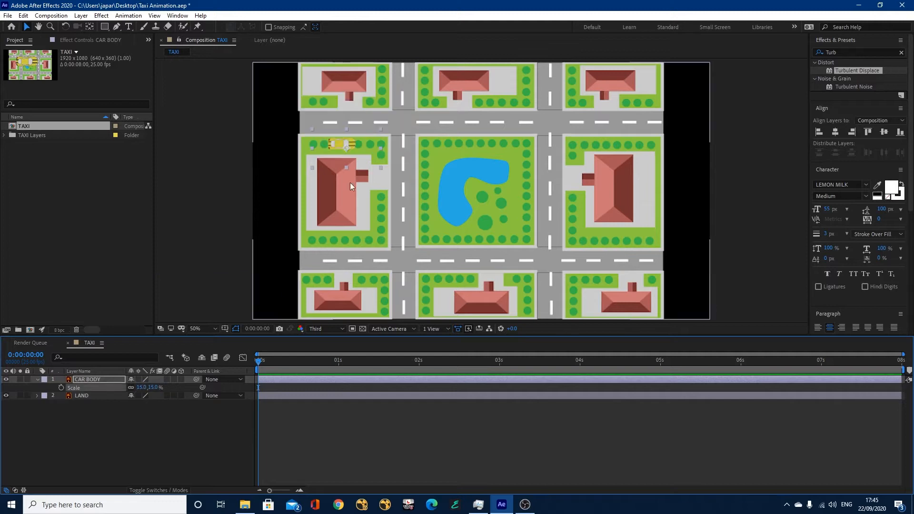
pyautogui.moveTo(339, 142); pyautogui.dragTo(300, 119)
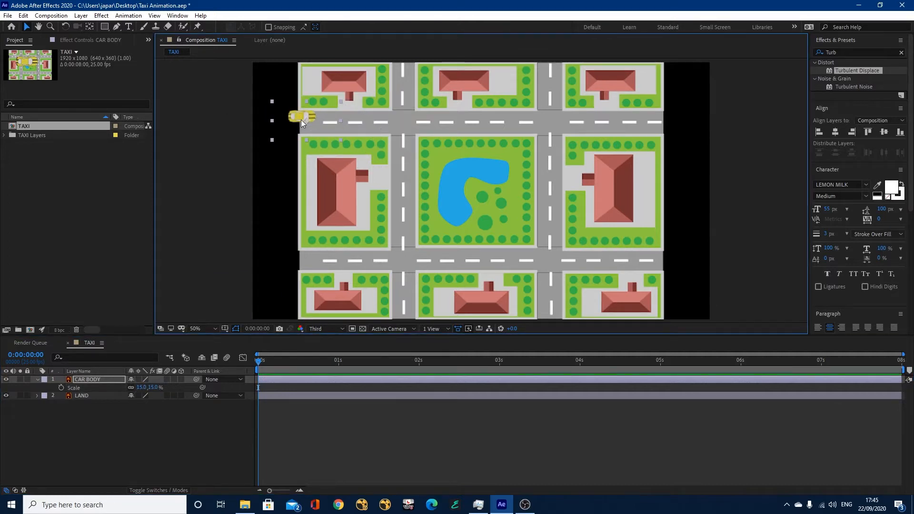
# - Move the CAR BODY layer's anchor point to the centre of the taxi with the Pan Behind tool
pyautogui.press('/')
pyautogui.moveTo(261, 111); pyautogui.dragTo(492, 262)
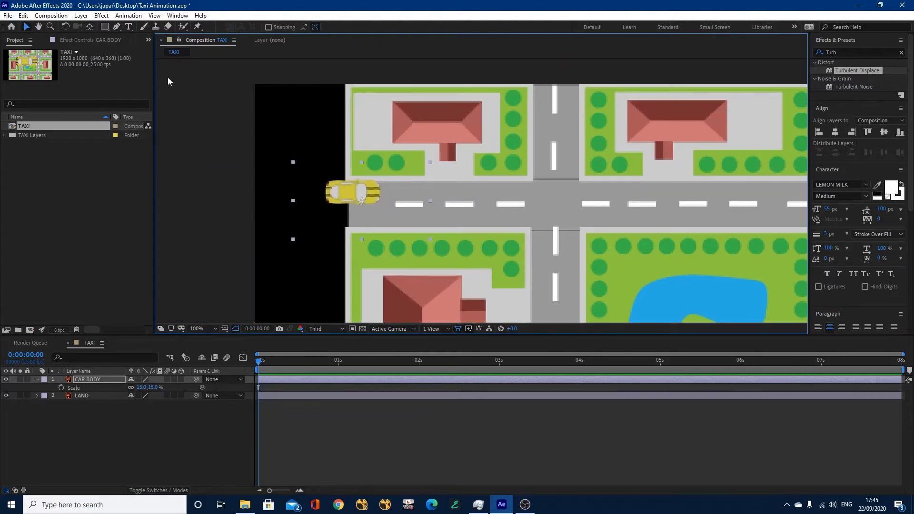
pyautogui.click(90, 27)
pyautogui.moveTo(361, 201); pyautogui.dragTo(349, 196)
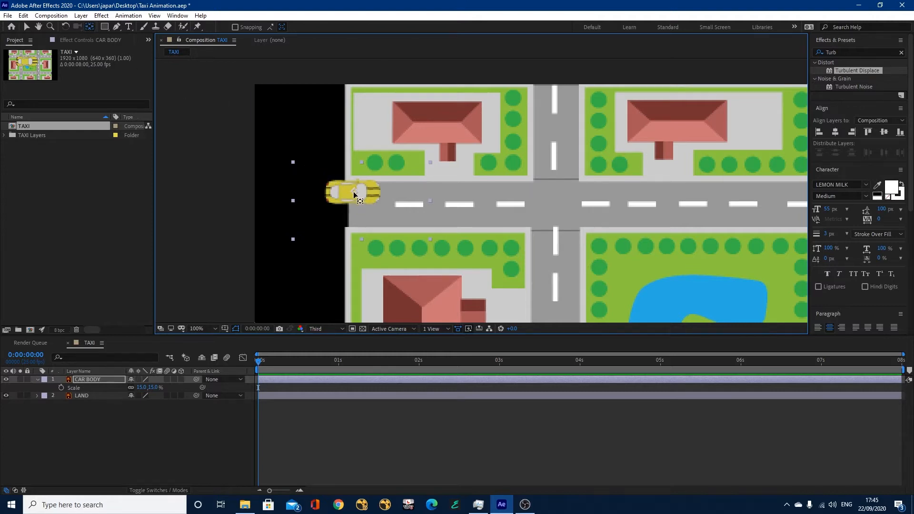
pyautogui.click(27, 27)
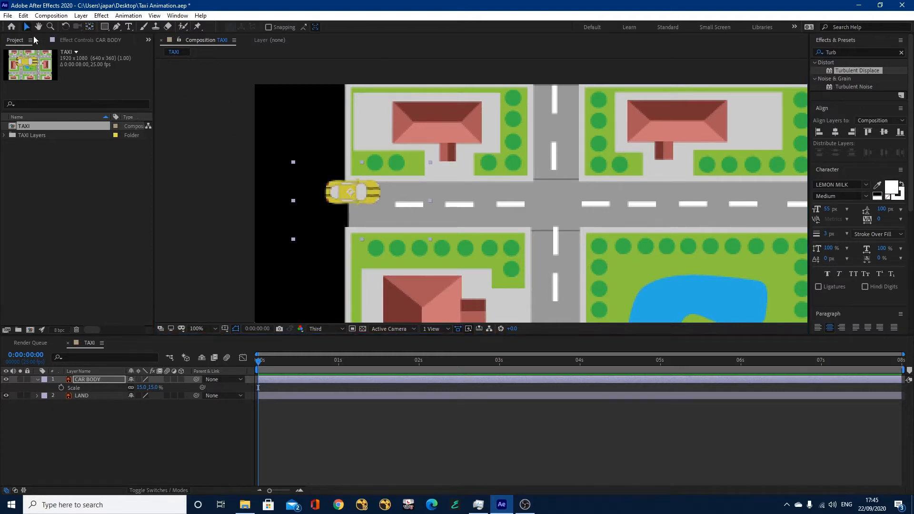
# - Set a starting Position keyframe for the CAR BODY layer at 0:00:00:00
pyautogui.scroll(-2, 377, 260)
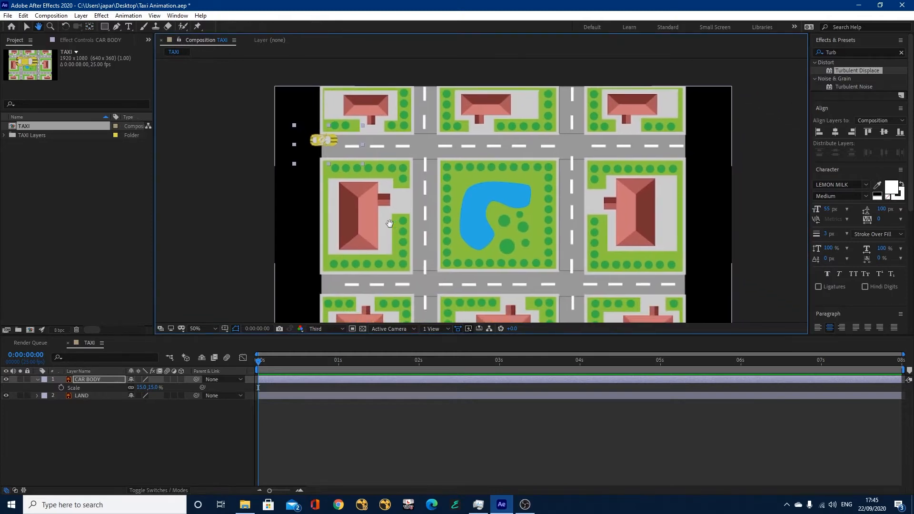
pyautogui.click(216, 329)
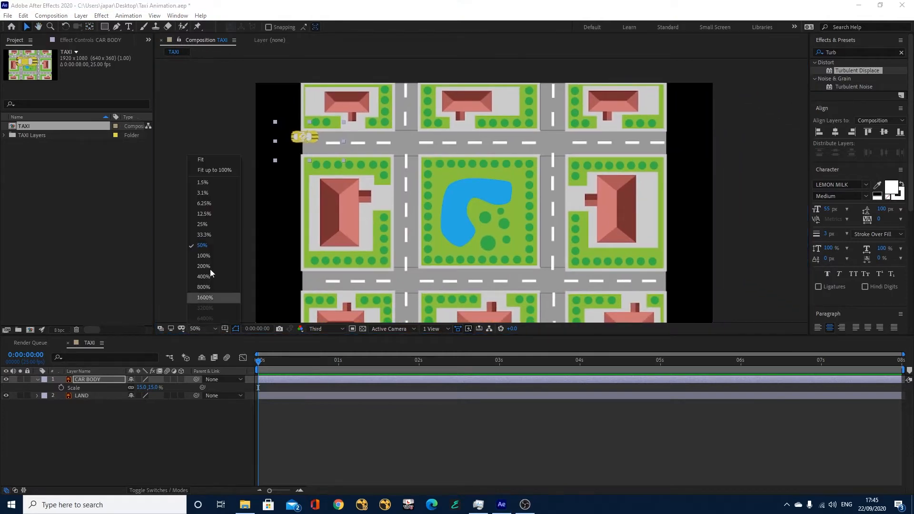
pyautogui.click(210, 160)
pyautogui.click(264, 381)
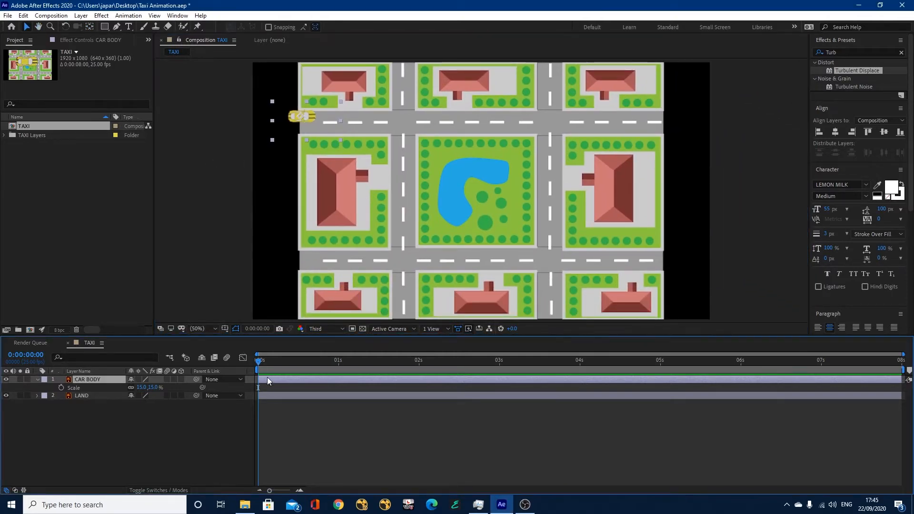
pyautogui.press('p')
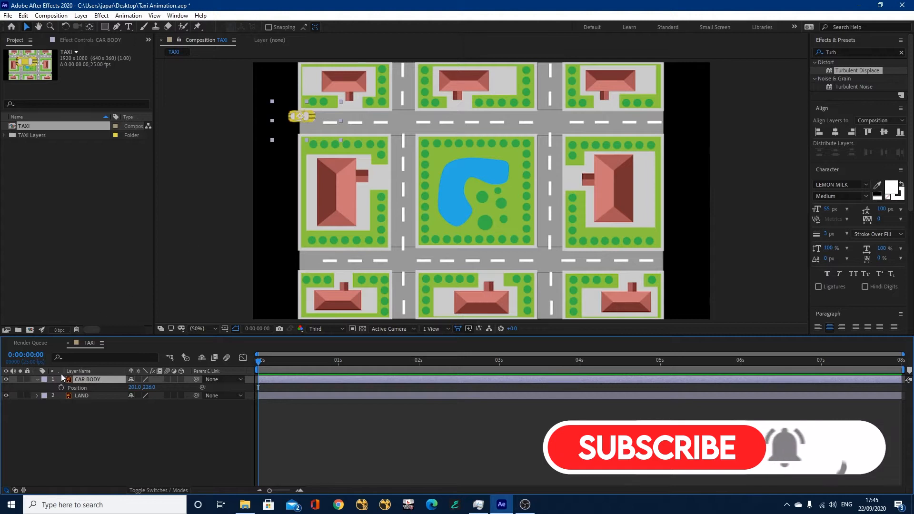
pyautogui.click(61, 388)
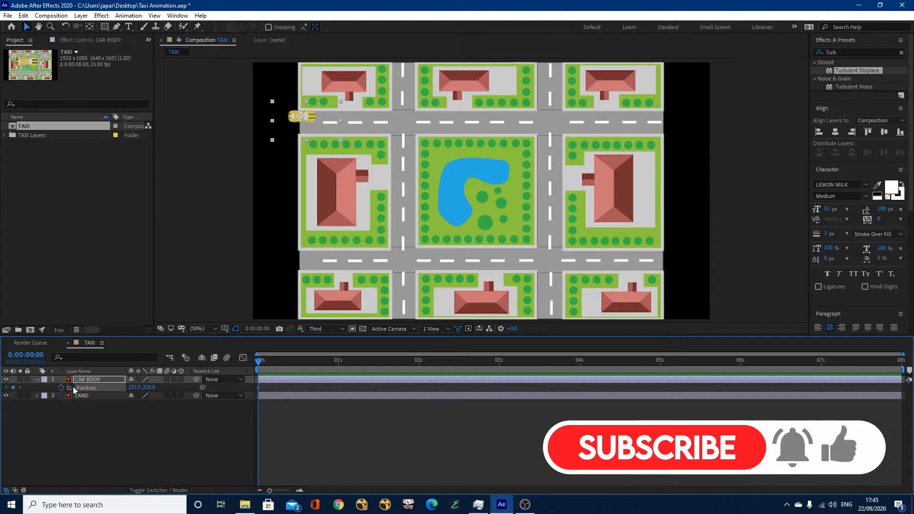
# - Keyframe the car before the first junction at 0:00:01:00, about 539, 226, and around the corner at 0:00:01:15, about 659, 336
pyautogui.click(339, 362)
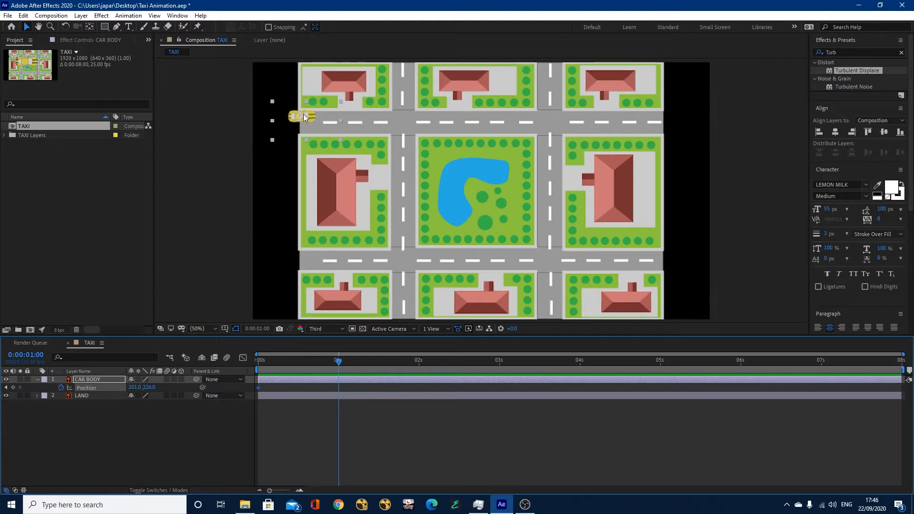
pyautogui.moveTo(303, 114); pyautogui.dragTo(383, 116)
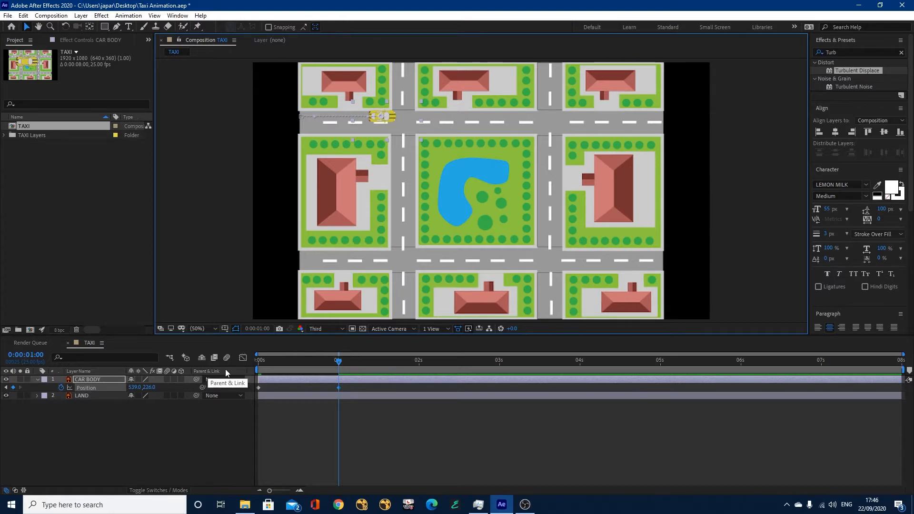
pyautogui.moveTo(377, 363); pyautogui.dragTo(386, 361)
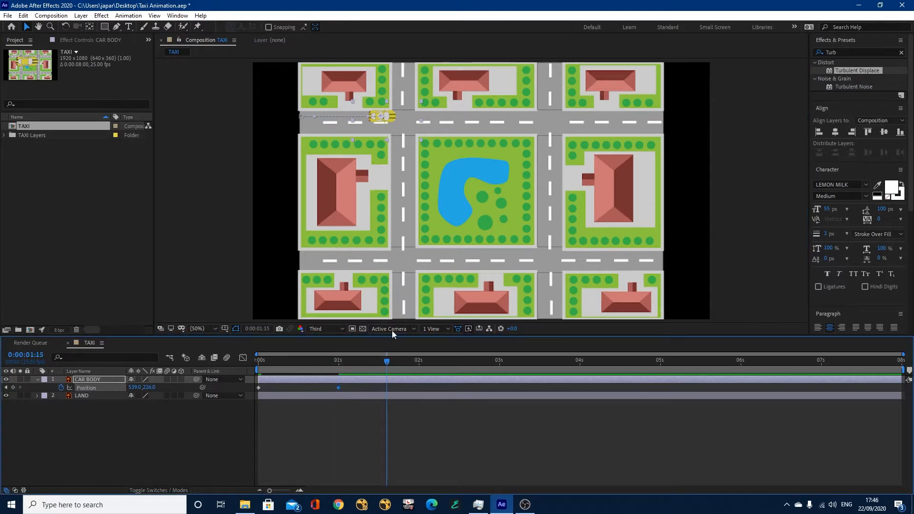
pyautogui.moveTo(388, 122); pyautogui.dragTo(418, 149)
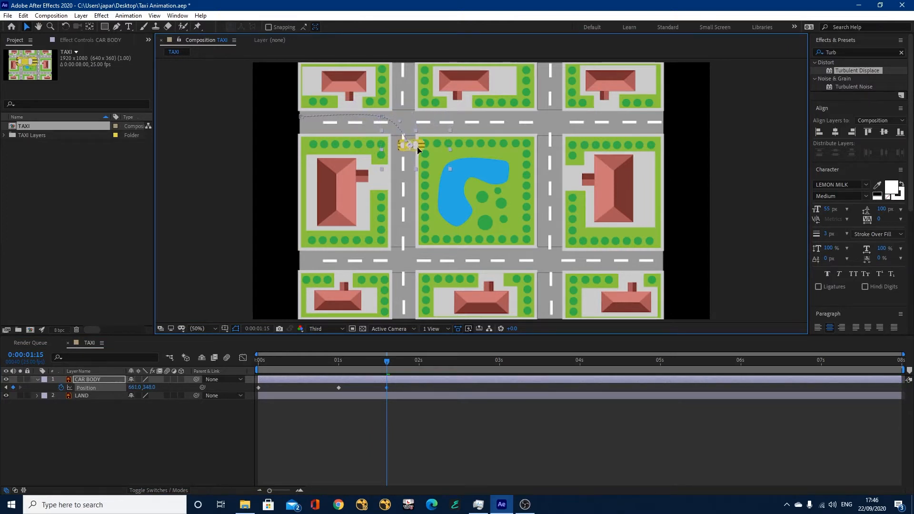
pyautogui.moveTo(419, 149); pyautogui.dragTo(417, 146)
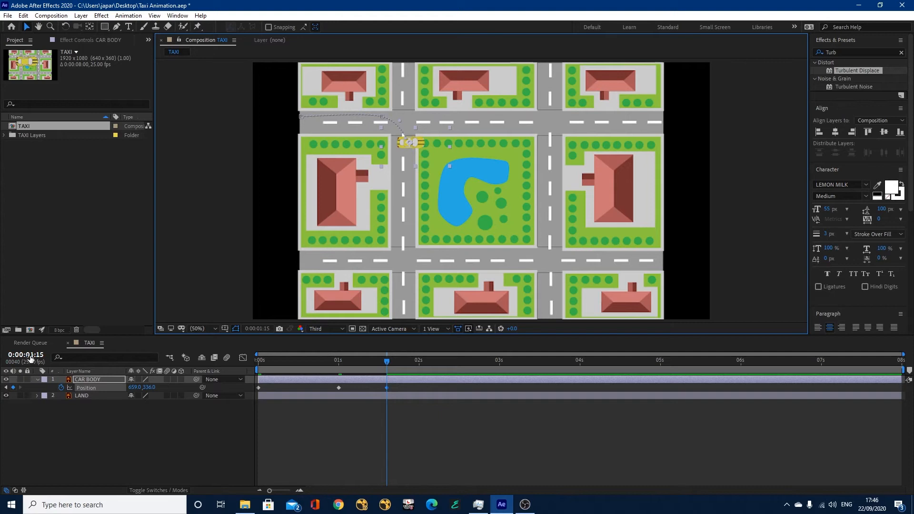
# - Move the car down to the lower junction, about 667, 752, and place that Position keyframe at 0:00:02:15
pyautogui.moveTo(387, 362); pyautogui.dragTo(470, 362)
pyautogui.moveTo(416, 142); pyautogui.dragTo(419, 244)
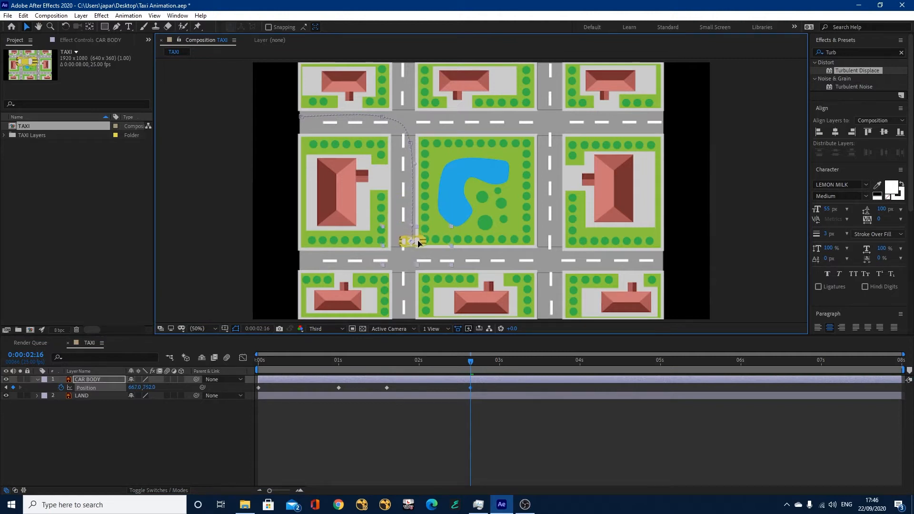
pyautogui.click(471, 387)
pyautogui.moveTo(470, 388); pyautogui.dragTo(466, 389)
pyautogui.click(468, 363)
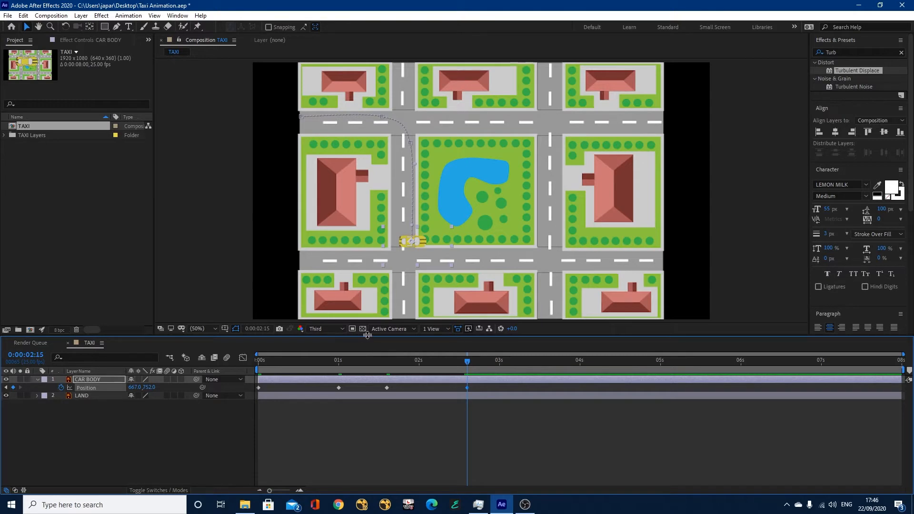
# - Keyframe the car around the lower corner at 0:00:03:05, about 745, 804, and farther along the lower road at 0:00:04:05, about 1137, 806
pyautogui.press('space')
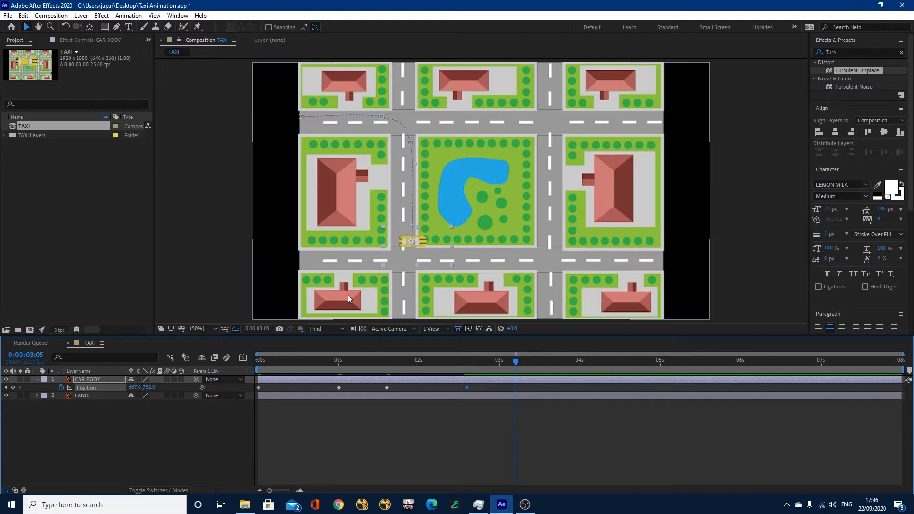
pyautogui.moveTo(418, 238); pyautogui.dragTo(438, 254)
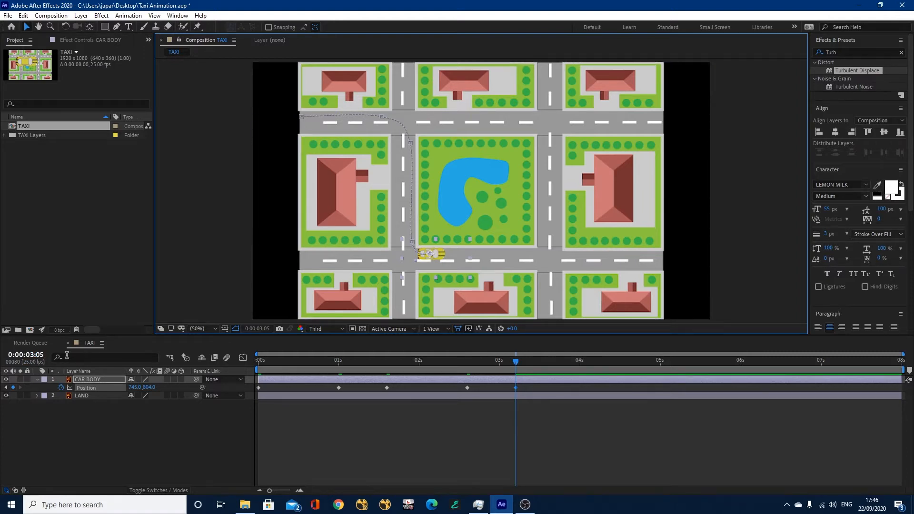
pyautogui.click(596, 361)
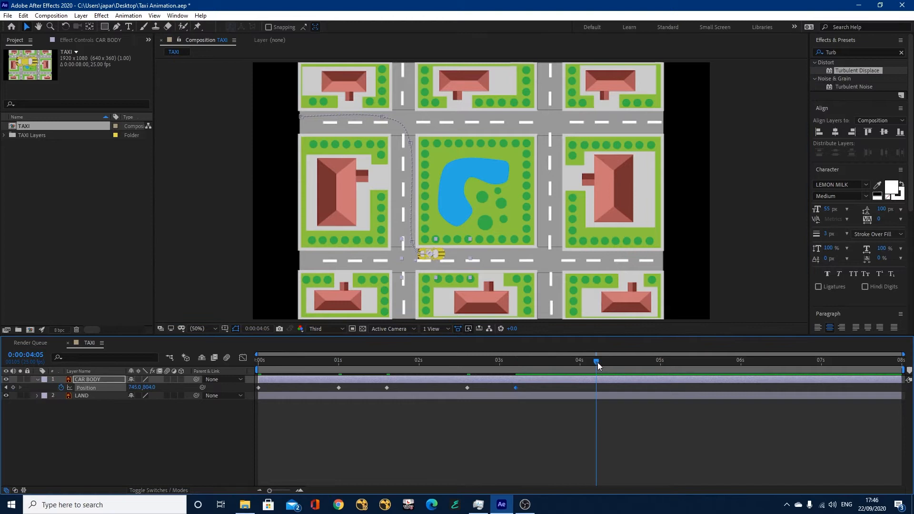
pyautogui.moveTo(435, 256); pyautogui.dragTo(525, 260)
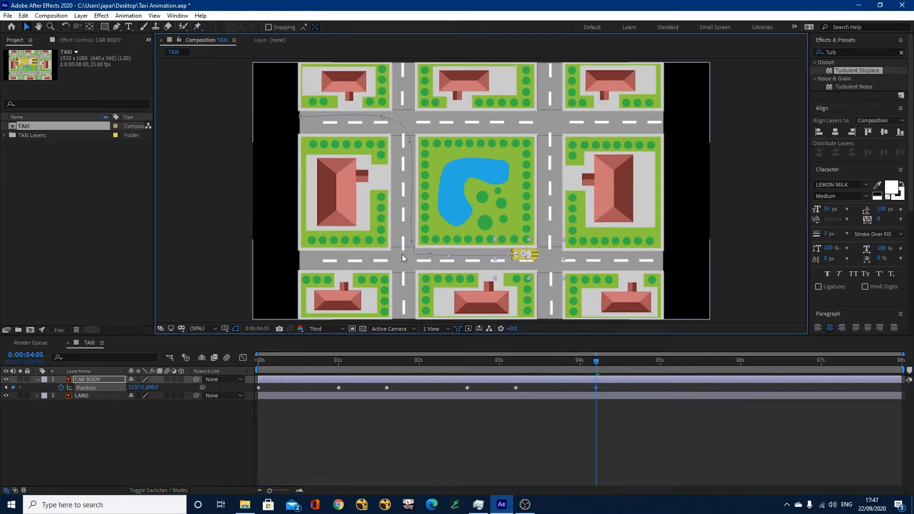
# - Keyframe the car turning up the next road at 0:00:04:20, about 1279, 716, and beside the house driveway at 0:00:05:20, about 1295, 484
pyautogui.scroll(1, 405, 255)
pyautogui.moveTo(341, 296); pyautogui.dragTo(371, 242)
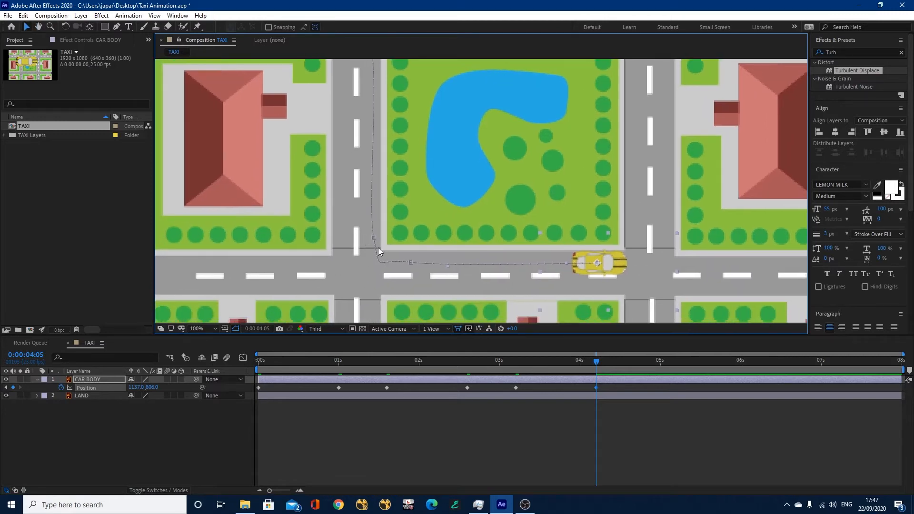
pyautogui.scroll(-3, 541, 264)
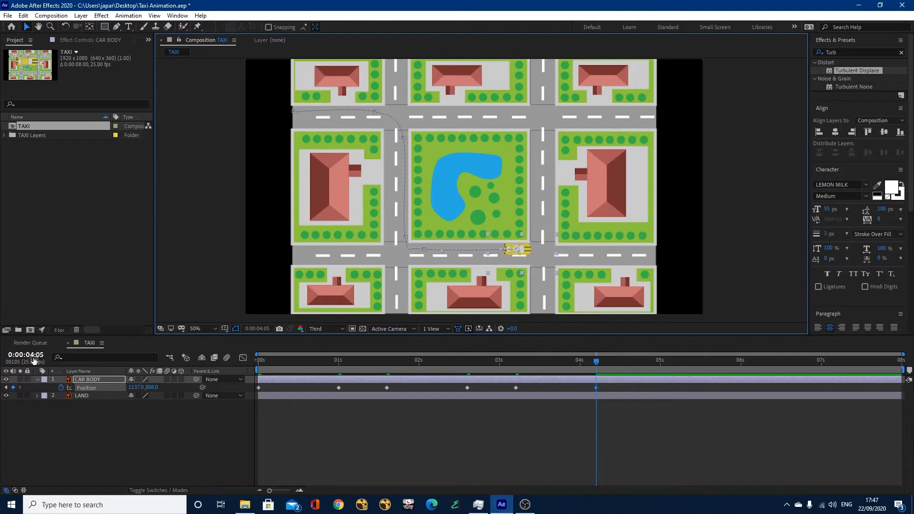
pyautogui.moveTo(598, 364); pyautogui.dragTo(645, 364)
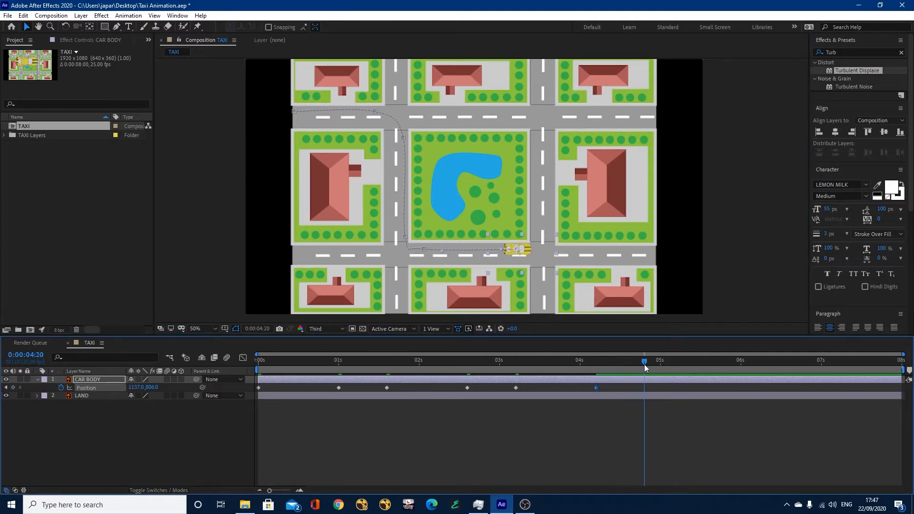
pyautogui.moveTo(523, 251); pyautogui.dragTo(558, 230)
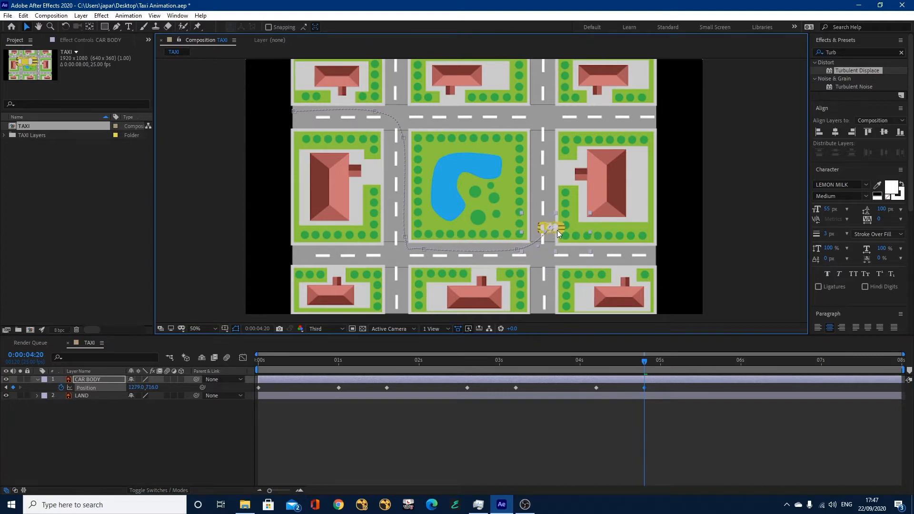
pyautogui.click(730, 362)
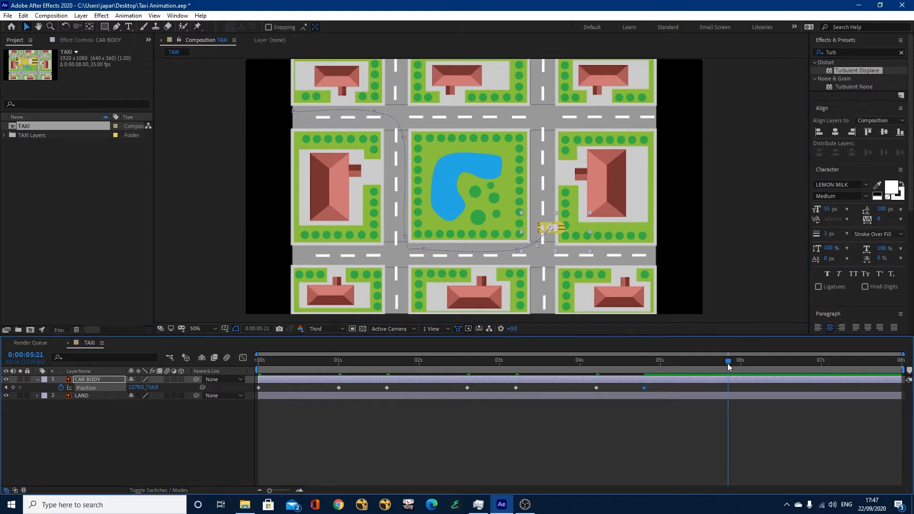
pyautogui.moveTo(727, 366); pyautogui.dragTo(725, 366)
pyautogui.moveTo(552, 229); pyautogui.dragTo(558, 176)
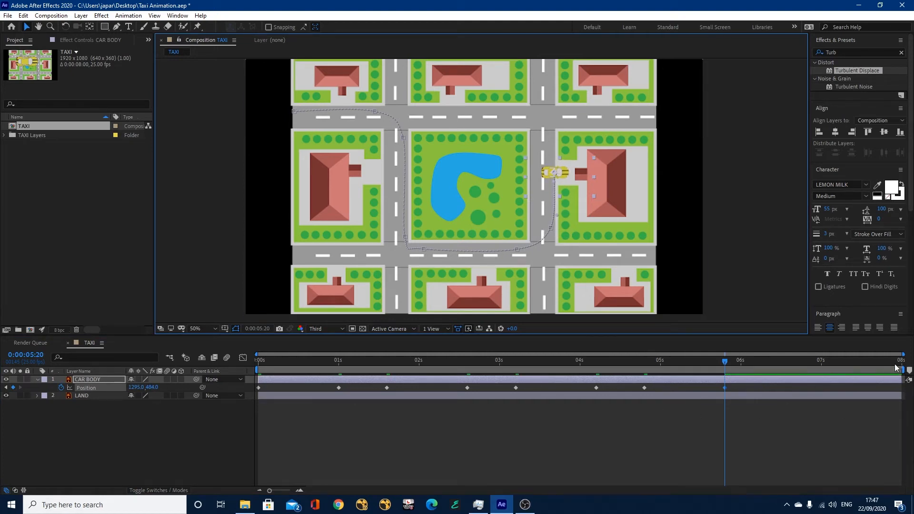
# - Preview the car's motion from the start of the composition
pyautogui.moveTo(263, 361); pyautogui.dragTo(247, 369)
pyautogui.press('space')
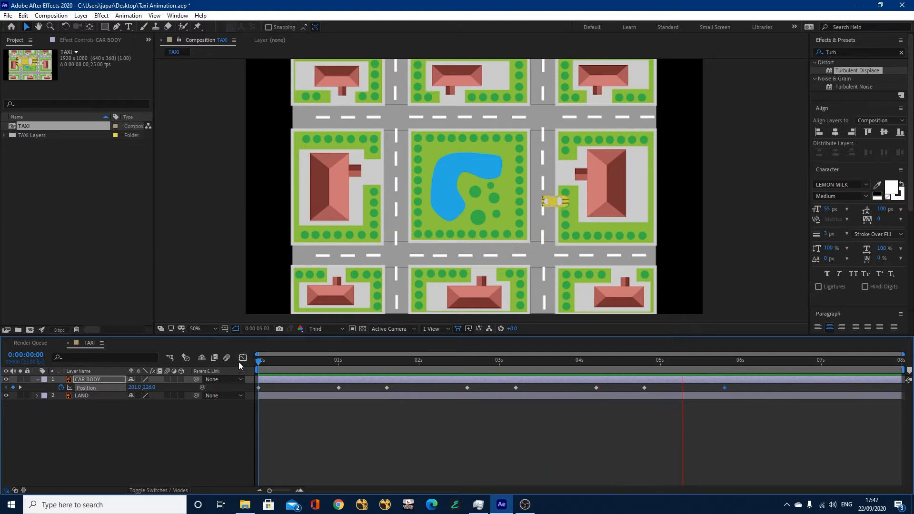
pyautogui.press('space')
# - Stretch all the CAR BODY Position keyframes proportionally until the last one sits at the end of the composition, and preview the slower motion
pyautogui.click(784, 413)
pyautogui.moveTo(756, 385); pyautogui.dragTo(250, 390)
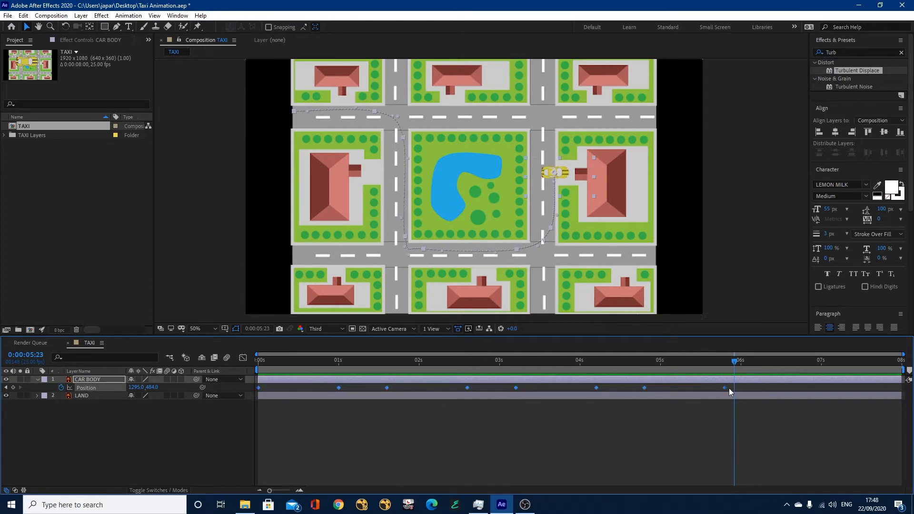
pyautogui.moveTo(724, 388); pyautogui.dragTo(902, 393)
pyautogui.press('space')
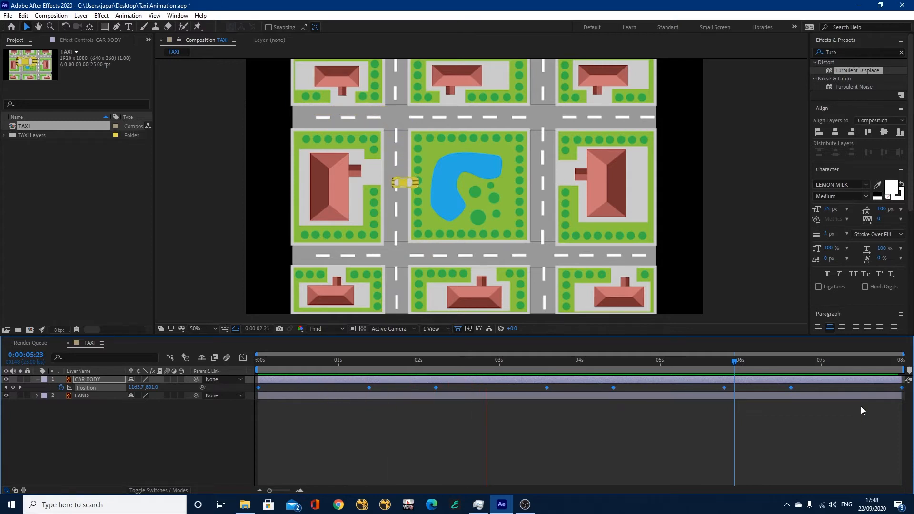
pyautogui.press('space')
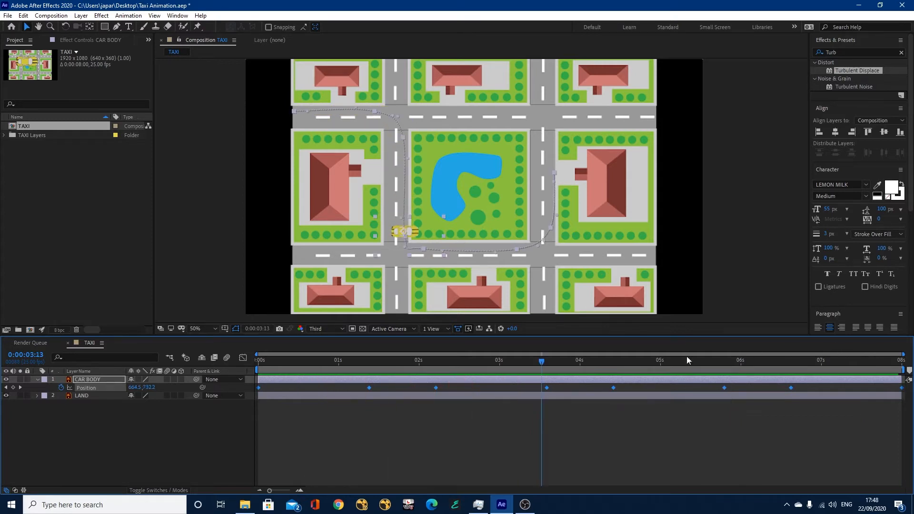
# - Apply Easy Ease to the Position keyframe just before the first junction
pyautogui.click(373, 425)
pyautogui.moveTo(282, 361); pyautogui.dragTo(371, 365)
pyautogui.click(369, 387)
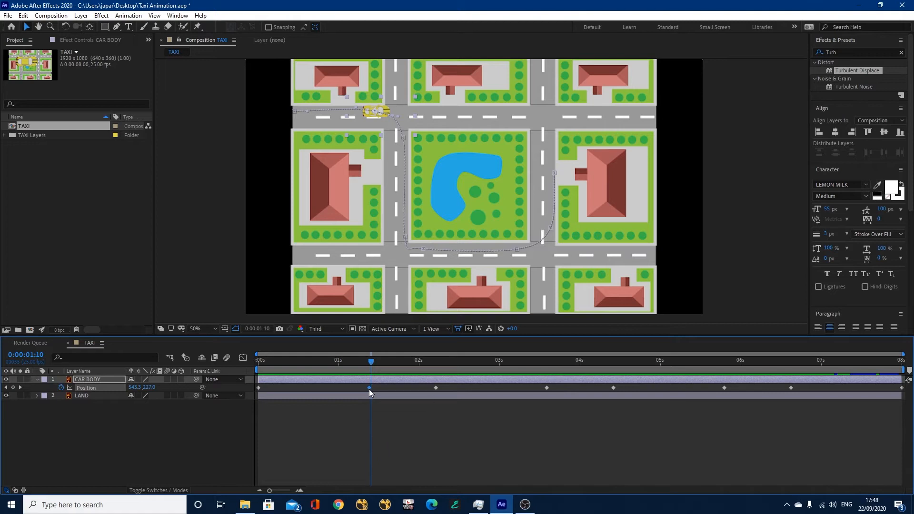
pyautogui.rightClick(369, 387)
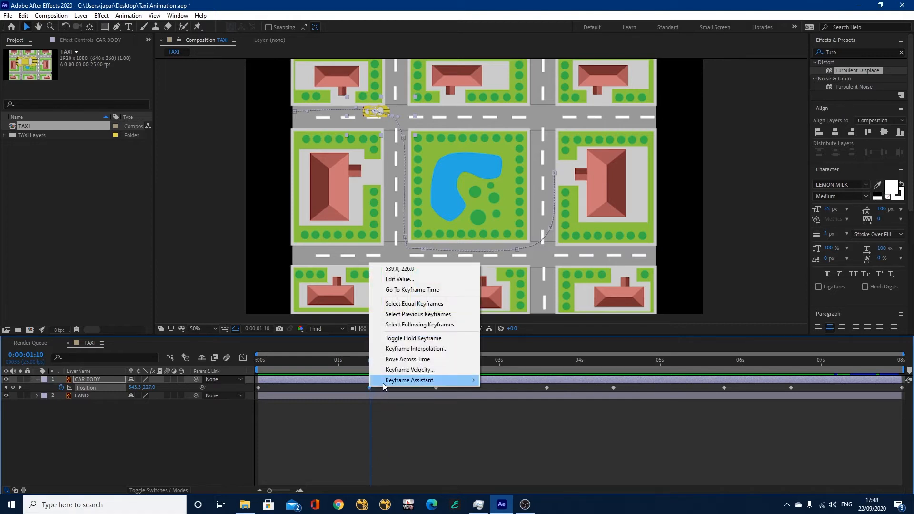
pyautogui.moveTo(387, 381)
pyautogui.click(508, 408)
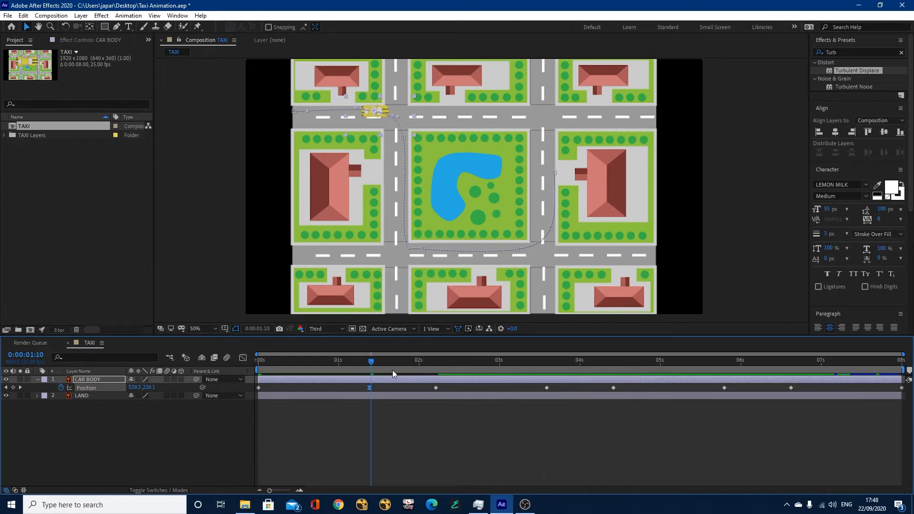
# - Scrub the eased motion and apply Easy Ease to the Position keyframe before the lower corner
pyautogui.moveTo(375, 361); pyautogui.dragTo(393, 372)
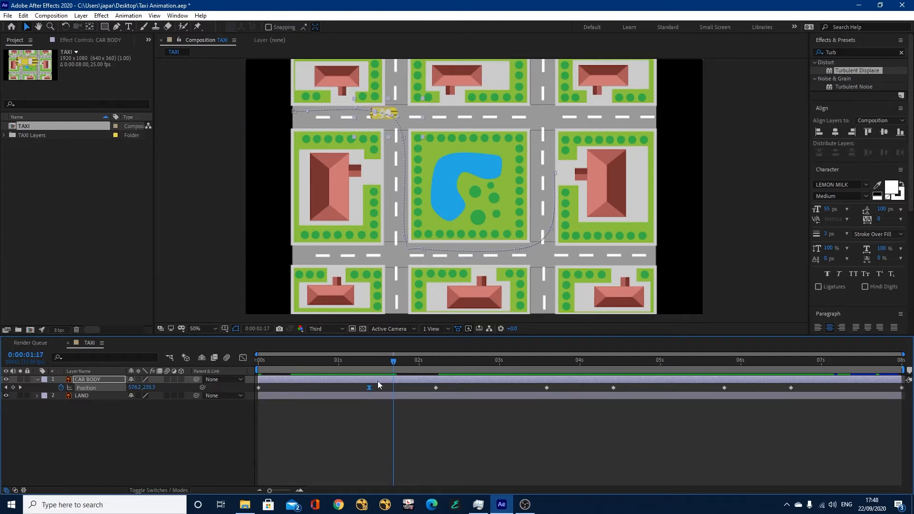
pyautogui.moveTo(517, 364); pyautogui.dragTo(531, 366)
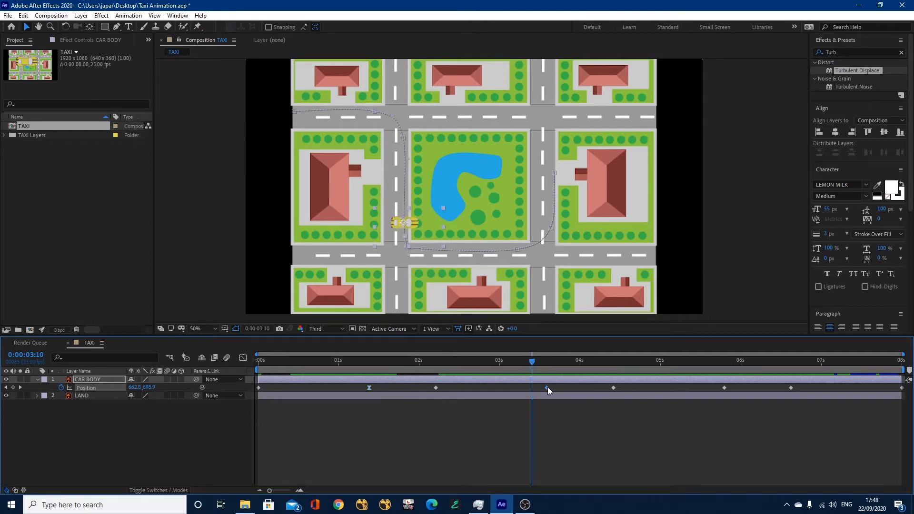
pyautogui.rightClick(547, 387)
pyautogui.moveTo(567, 383)
pyautogui.click(688, 412)
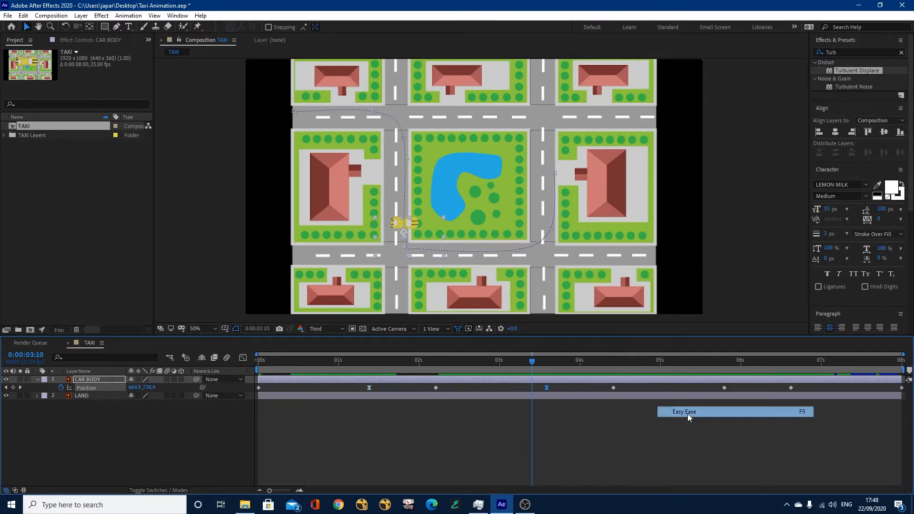
# - Apply Easy Ease to the Position keyframe at 0:00:05:20, before the car turns off the lower road
pyautogui.click(724, 388)
pyautogui.moveTo(718, 363); pyautogui.dragTo(722, 388)
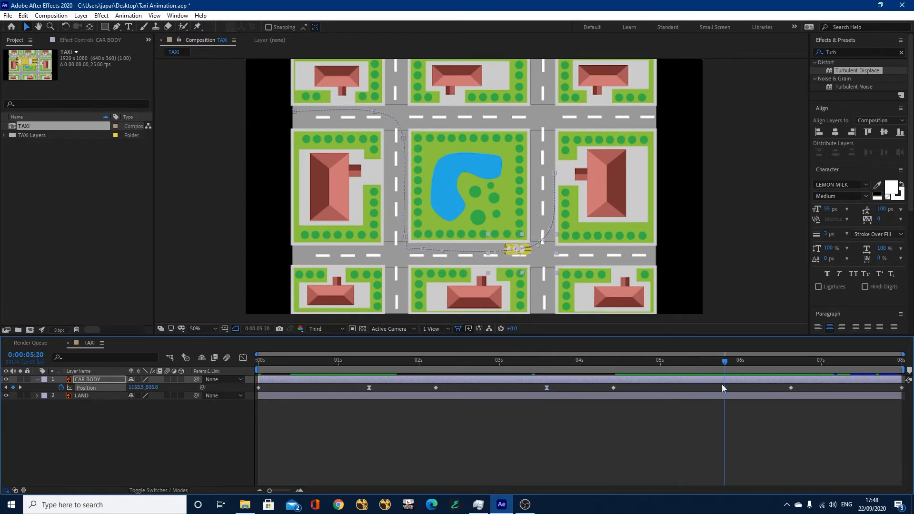
pyautogui.rightClick(722, 387)
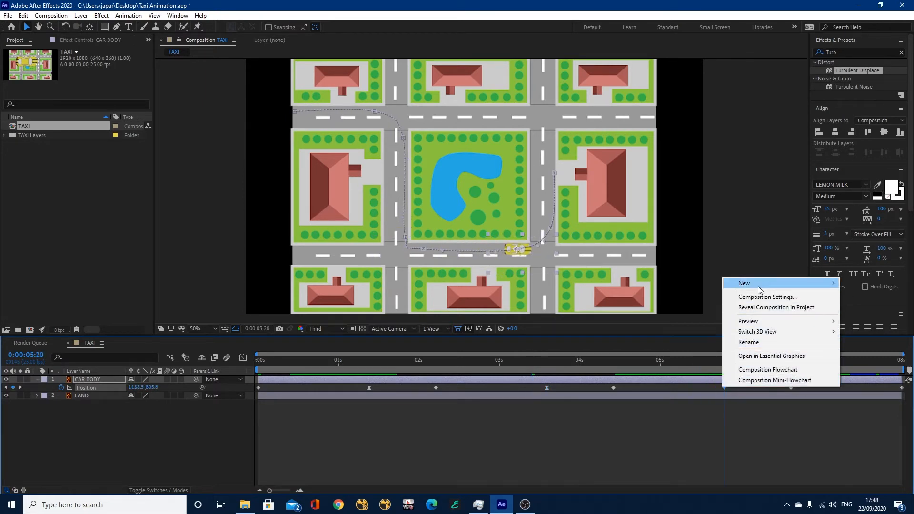
pyautogui.click(733, 421)
pyautogui.rightClick(724, 388)
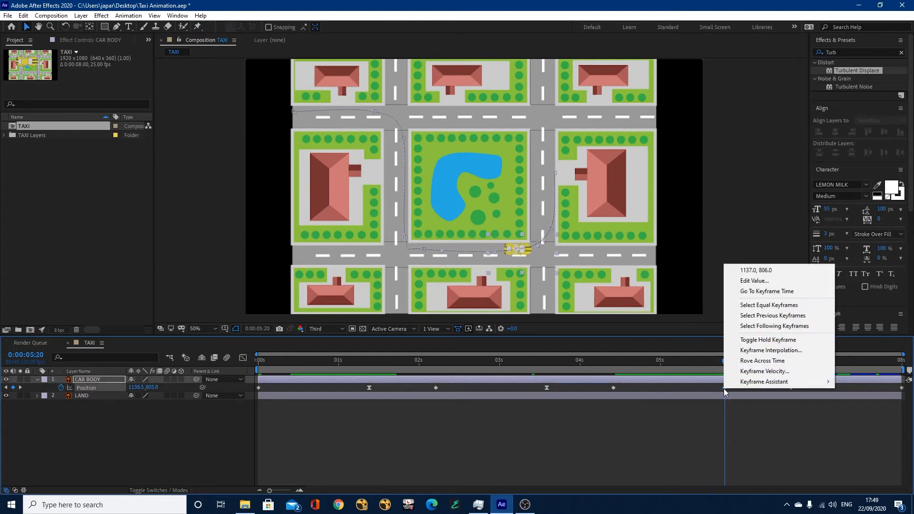
pyautogui.moveTo(732, 383)
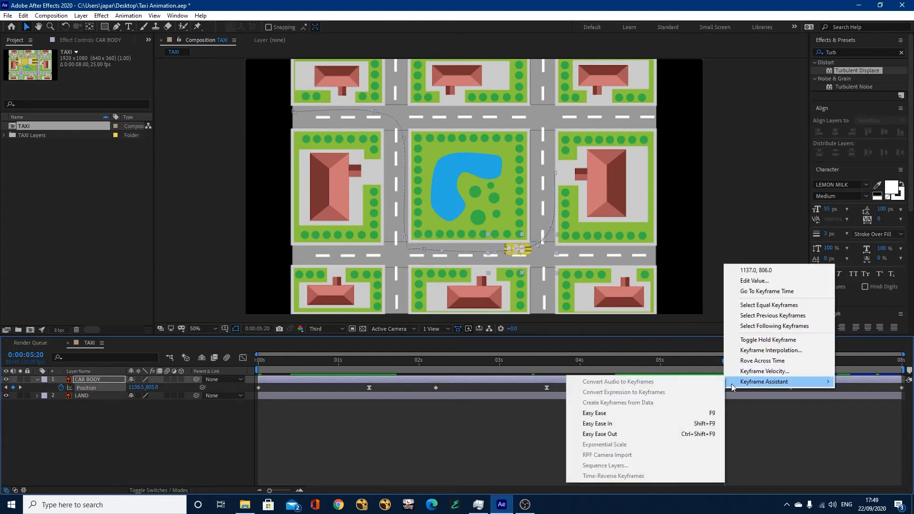
pyautogui.click(625, 414)
# - Apply Easy Ease to the final Position keyframe at the end of the composition
pyautogui.click(899, 389)
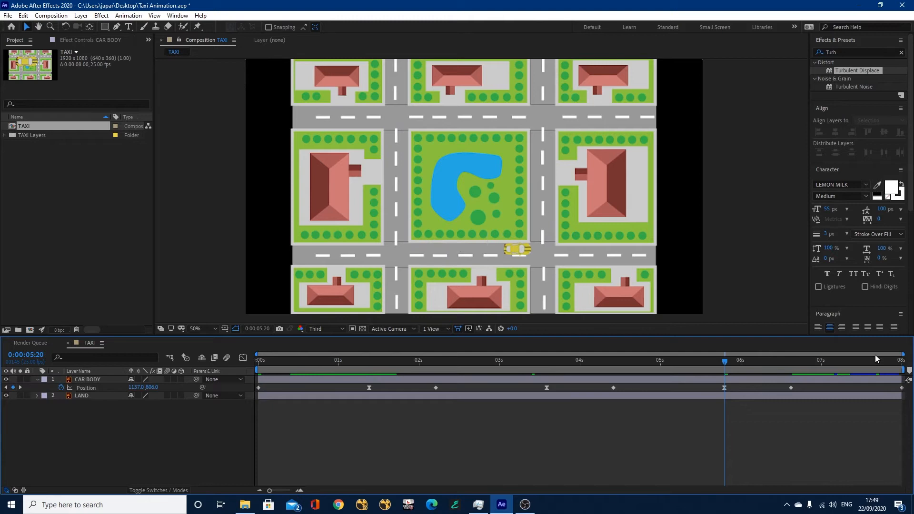
pyautogui.click(901, 389)
pyautogui.rightClick(901, 388)
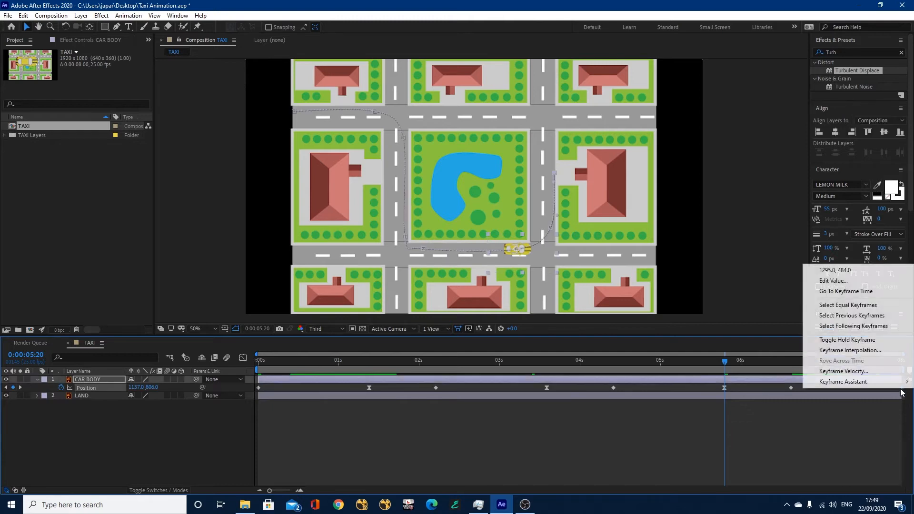
pyautogui.moveTo(864, 383)
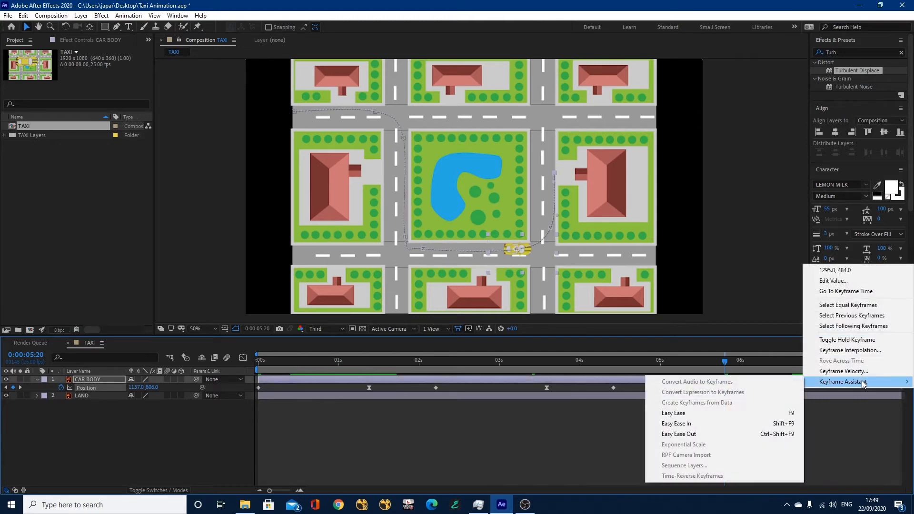
pyautogui.click(692, 415)
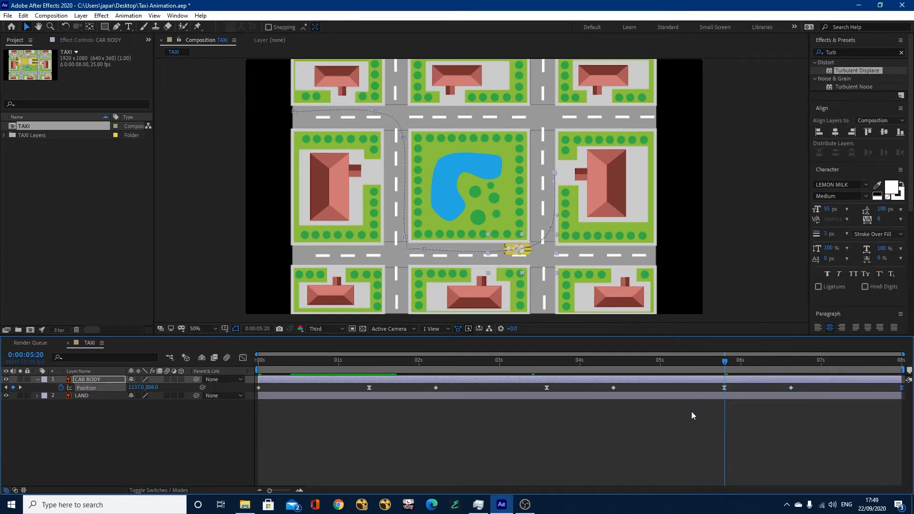
# - Preview the eased animation and scrub through the car's first turn
pyautogui.press('space')
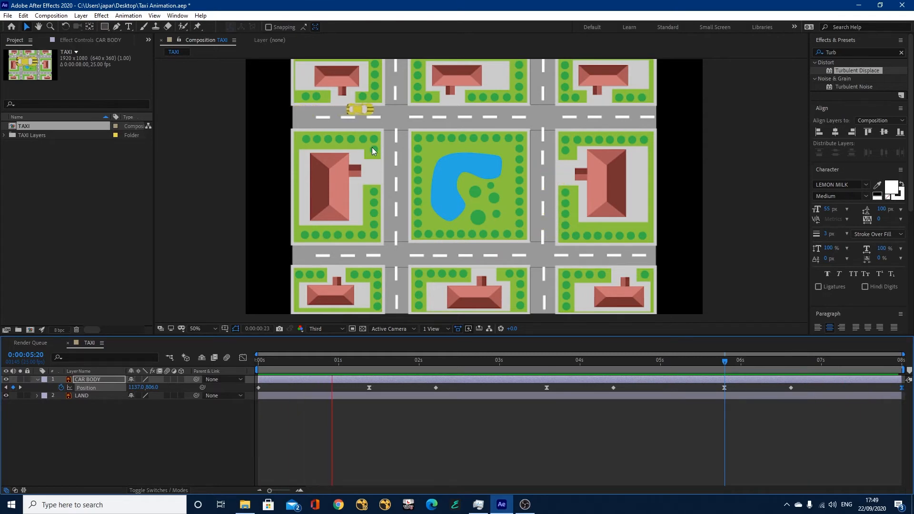
pyautogui.press('space')
pyautogui.moveTo(348, 361); pyautogui.dragTo(416, 363)
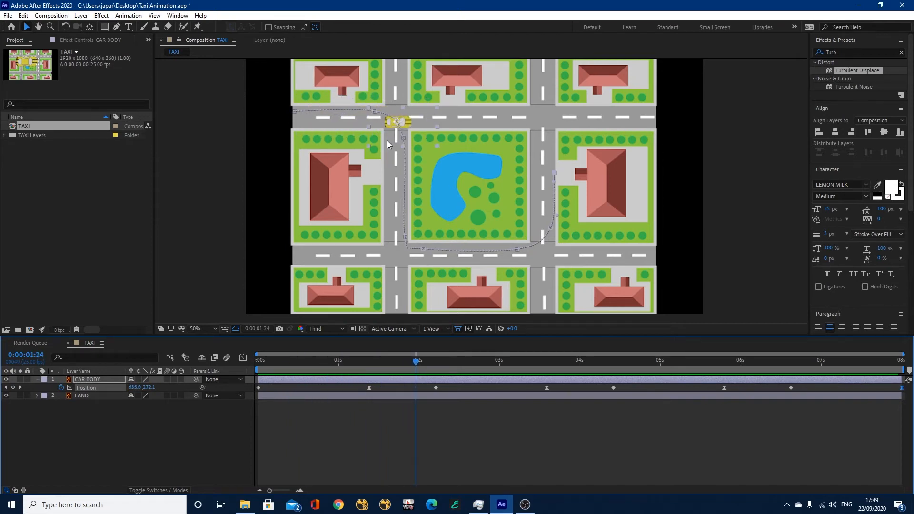
# - Reveal Rotation alongside Position on the CAR BODY layer and set a 0° Rotation keyframe at 0:00:01:09, before the first turn
pyautogui.moveTo(362, 362)
pyautogui.mouseDown()
pyautogui.moveTo(287, 367)
pyautogui.moveTo(367, 364)
pyautogui.mouseUp()
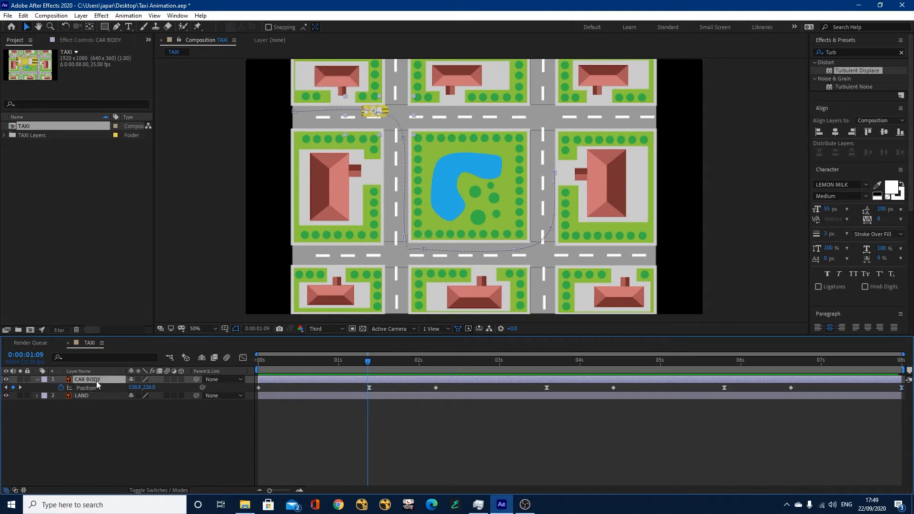
pyautogui.press('r')
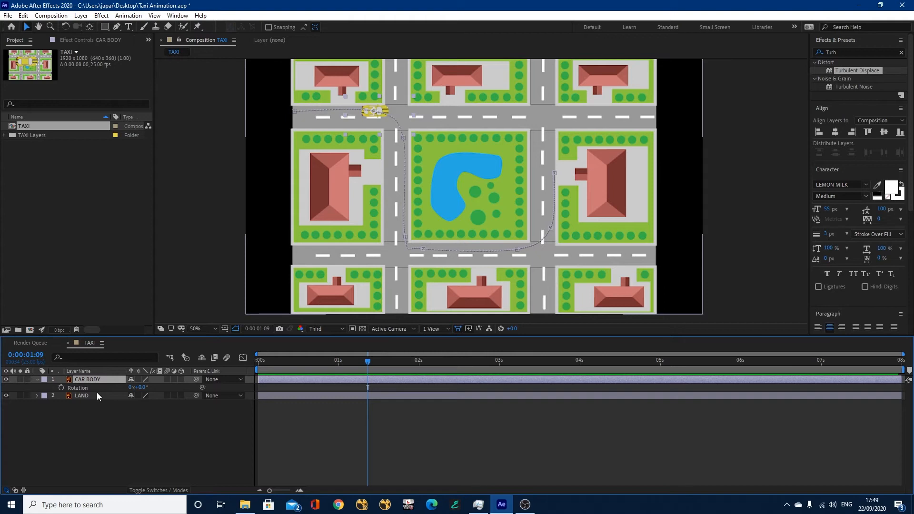
pyautogui.press('p')
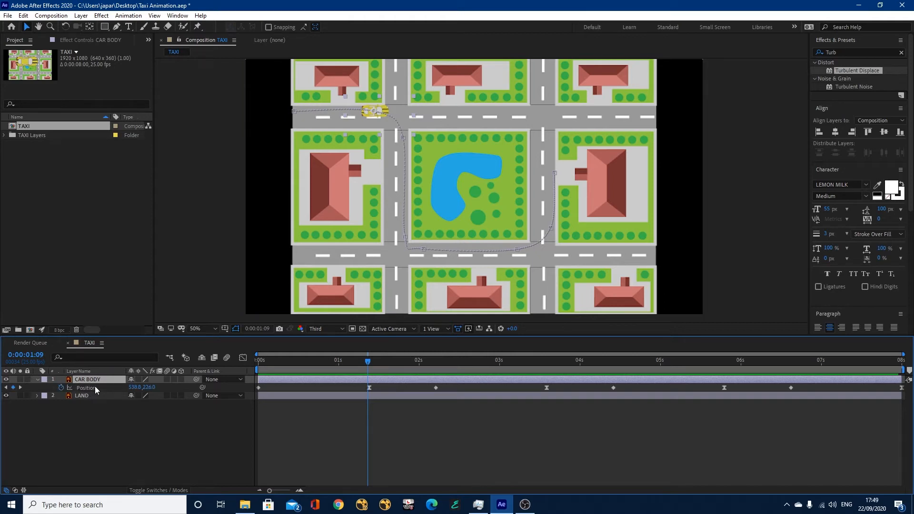
pyautogui.hotkey('shift', 'r')
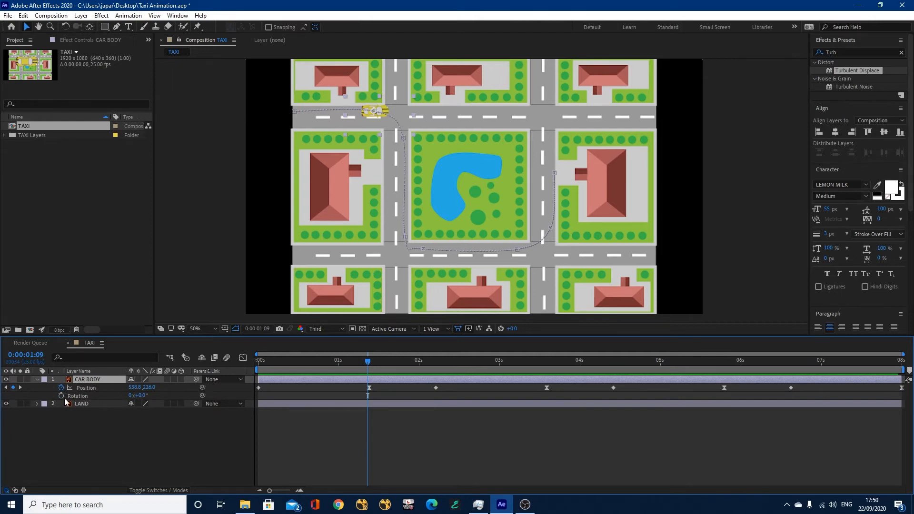
pyautogui.click(61, 396)
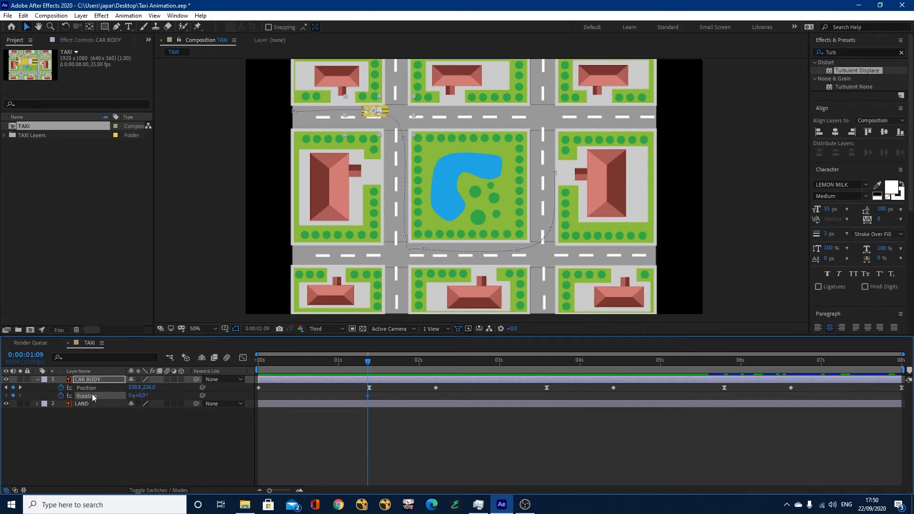
# - Set a 90° Rotation keyframe on CAR BODY at 0:00:02:05, where the car finishes its first turn
pyautogui.moveTo(407, 363); pyautogui.dragTo(436, 365)
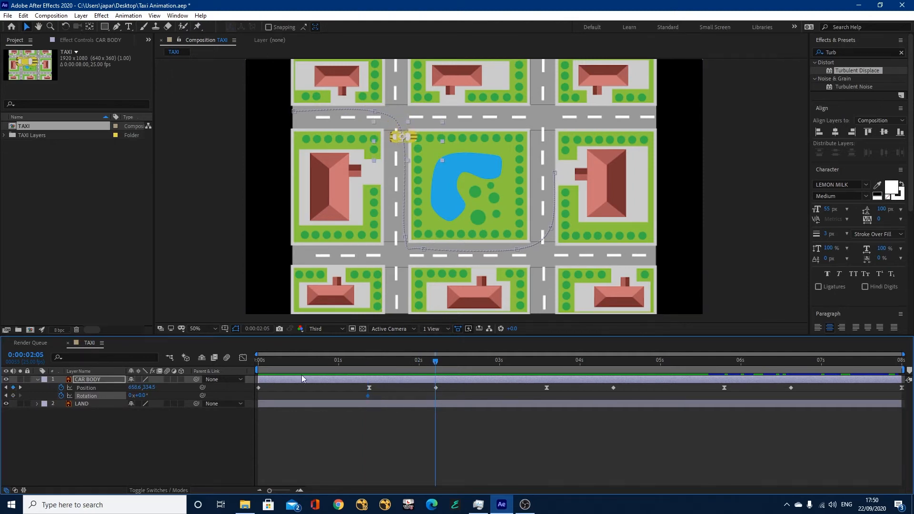
pyautogui.moveTo(143, 395); pyautogui.dragTo(147, 398)
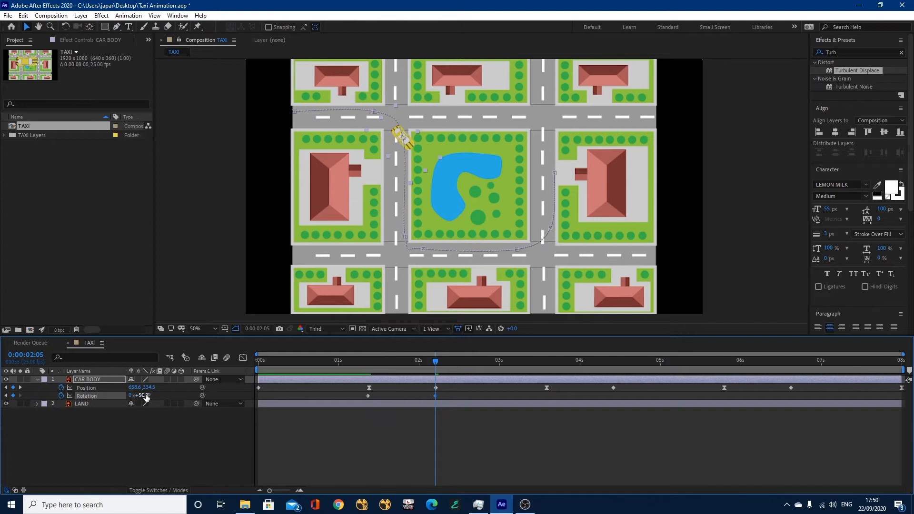
pyautogui.write('90')
pyautogui.press('Return')
# - Check the first turn and delay its starting Rotation keyframe to about 0:00:01:18
pyautogui.moveTo(435, 363); pyautogui.dragTo(367, 367)
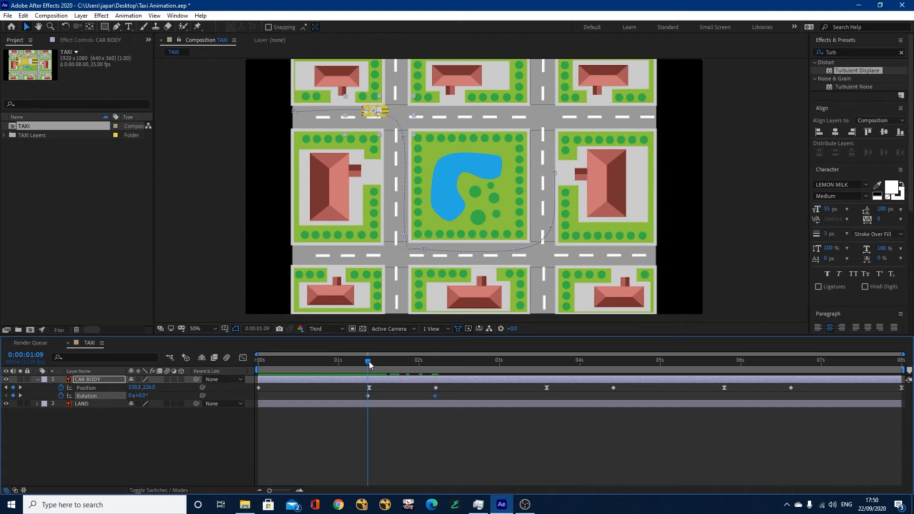
pyautogui.moveTo(370, 362); pyautogui.dragTo(385, 364)
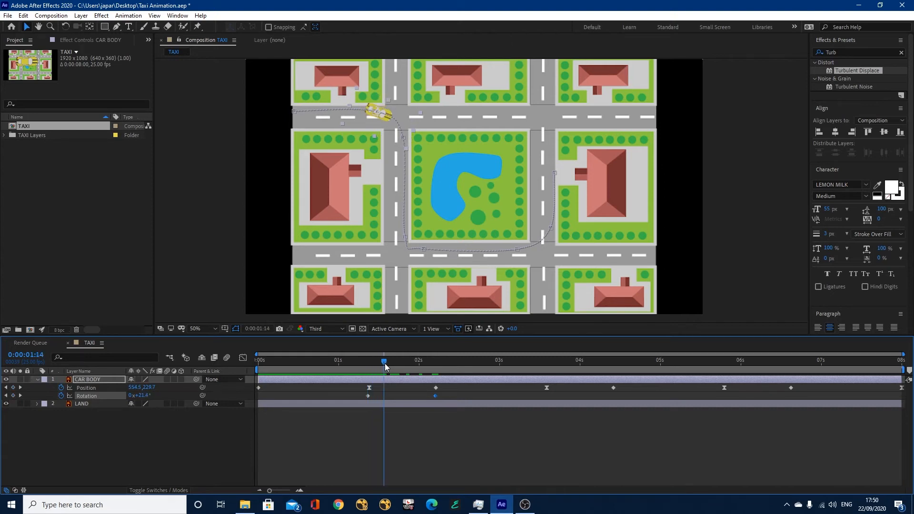
pyautogui.moveTo(368, 395); pyautogui.dragTo(397, 395)
# - Add a holding Rotation keyframe at 0:00:03:20 and set Rotation to 0° at 0:00:04:10 for the car's second turn
pyautogui.moveTo(384, 362); pyautogui.dragTo(565, 392)
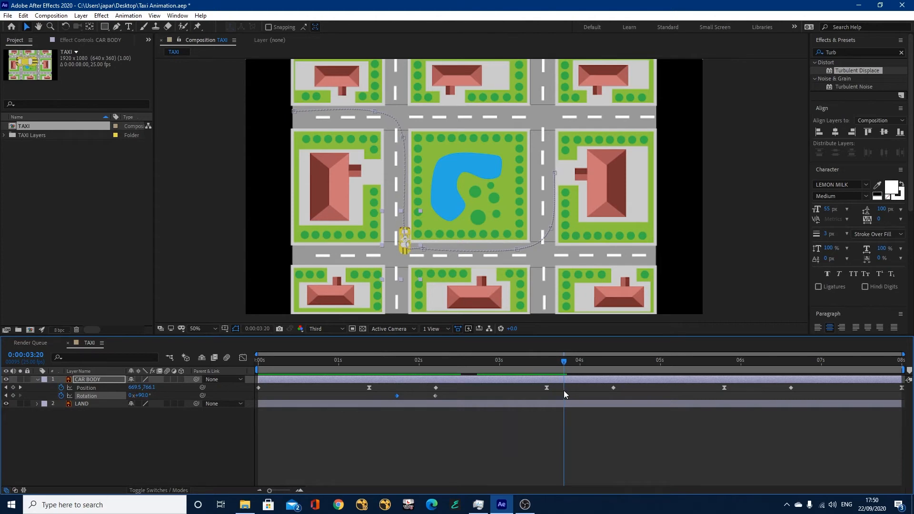
pyautogui.click(13, 396)
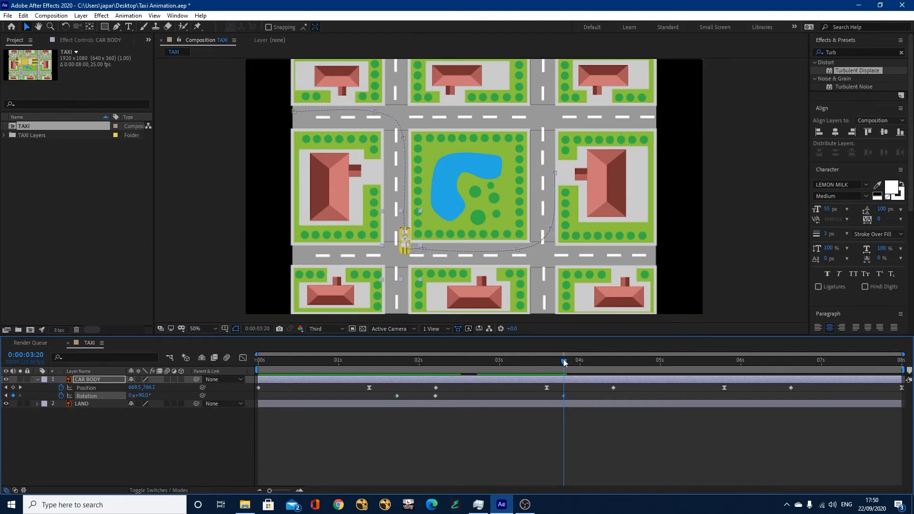
pyautogui.moveTo(562, 364); pyautogui.dragTo(609, 367)
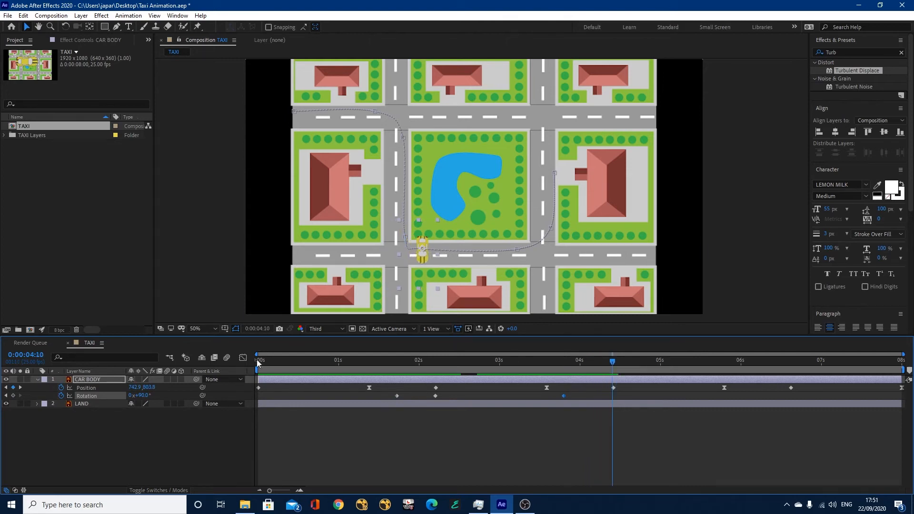
pyautogui.moveTo(142, 402); pyautogui.dragTo(101, 400)
pyautogui.click(142, 396)
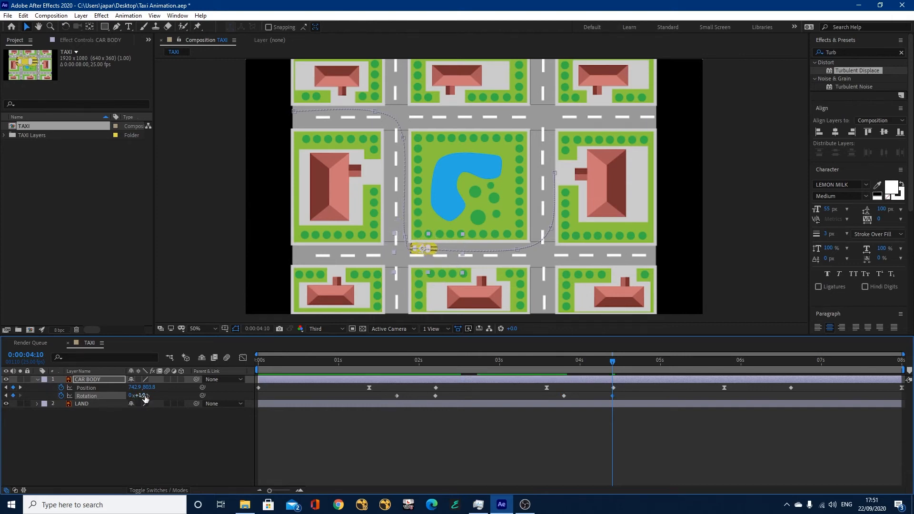
pyautogui.write('0')
pyautogui.press('Return')
# - Add a holding Rotation keyframe at 0:00:06:01 and set Rotation to -90° at 0:00:06:16 for the car's third turn
pyautogui.moveTo(555, 360); pyautogui.dragTo(622, 374)
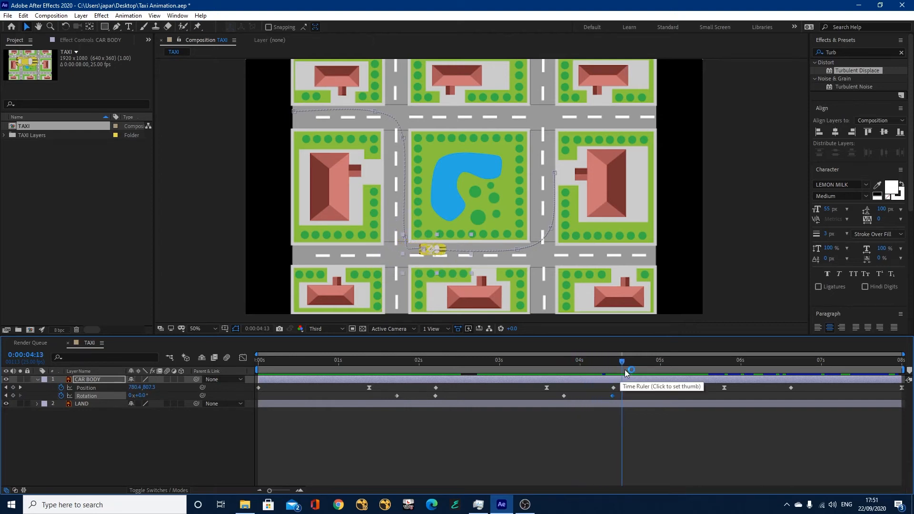
pyautogui.moveTo(624, 363); pyautogui.dragTo(746, 378)
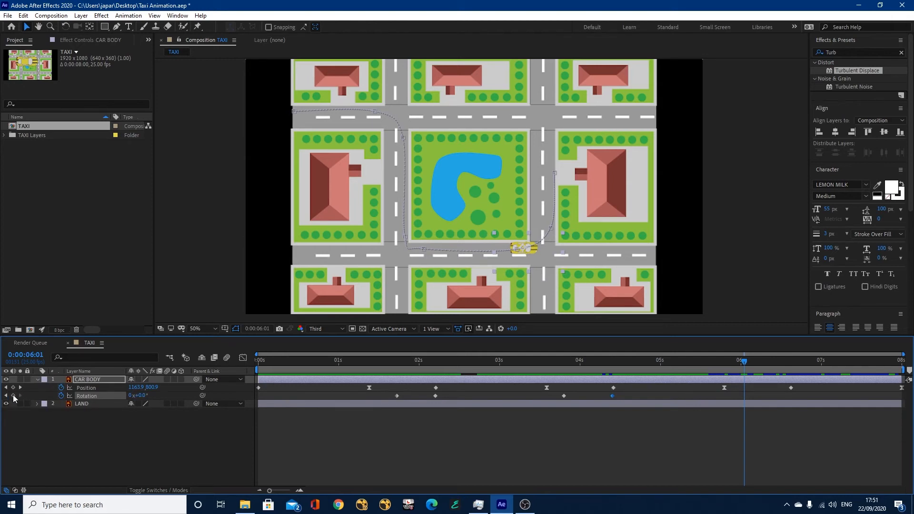
pyautogui.click(13, 396)
pyautogui.moveTo(754, 362); pyautogui.dragTo(792, 367)
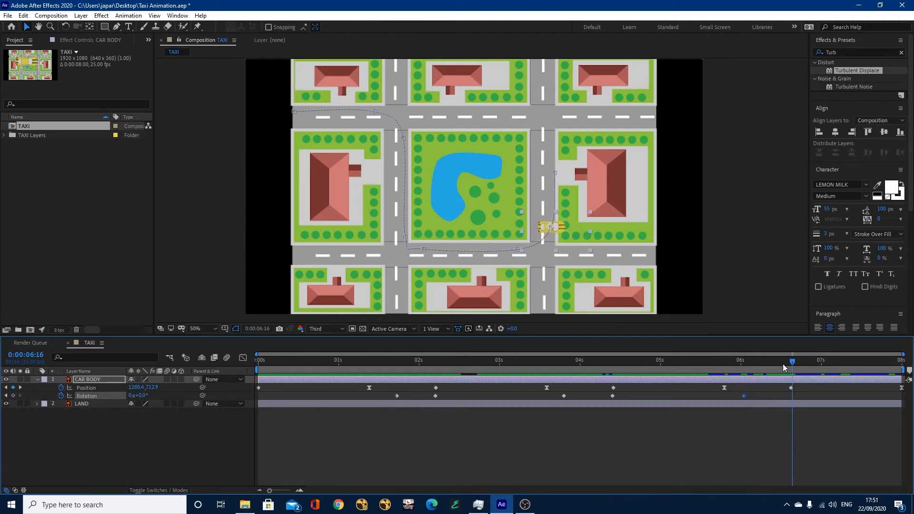
pyautogui.moveTo(140, 396); pyautogui.dragTo(107, 401)
pyautogui.click(142, 395)
pyautogui.write('-')
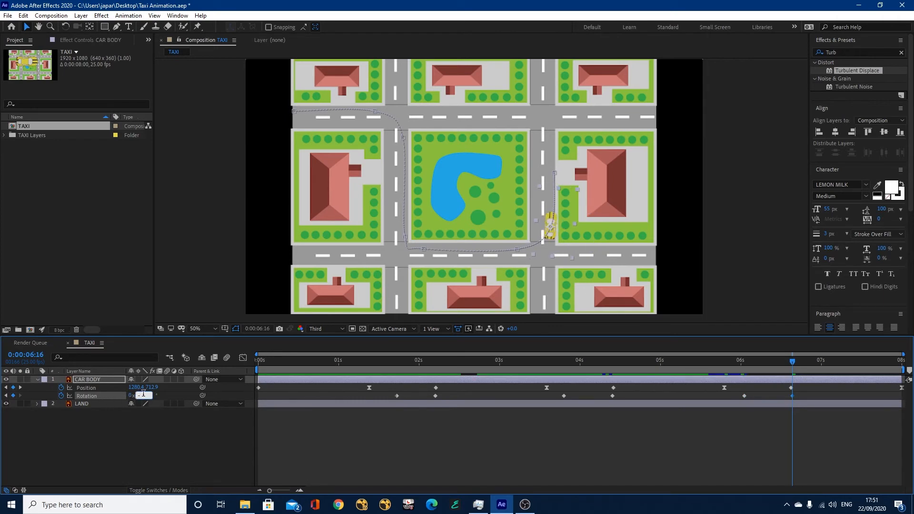
pyautogui.write('90')
pyautogui.press('Return')
# - Preview the rotating car and inspect its angle through the last turn up close
pyautogui.press('space')
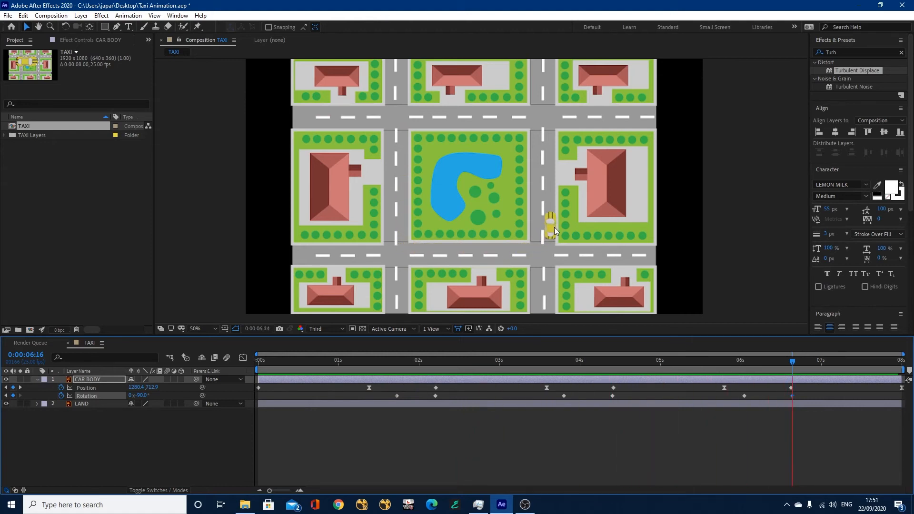
pyautogui.moveTo(761, 358); pyautogui.dragTo(776, 360)
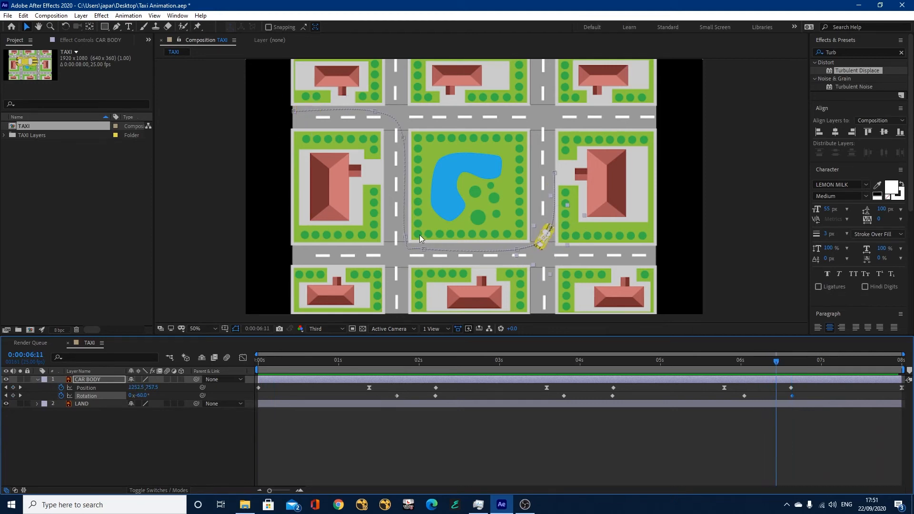
pyautogui.scroll(1, 399, 248)
pyautogui.moveTo(313, 285); pyautogui.dragTo(397, 234)
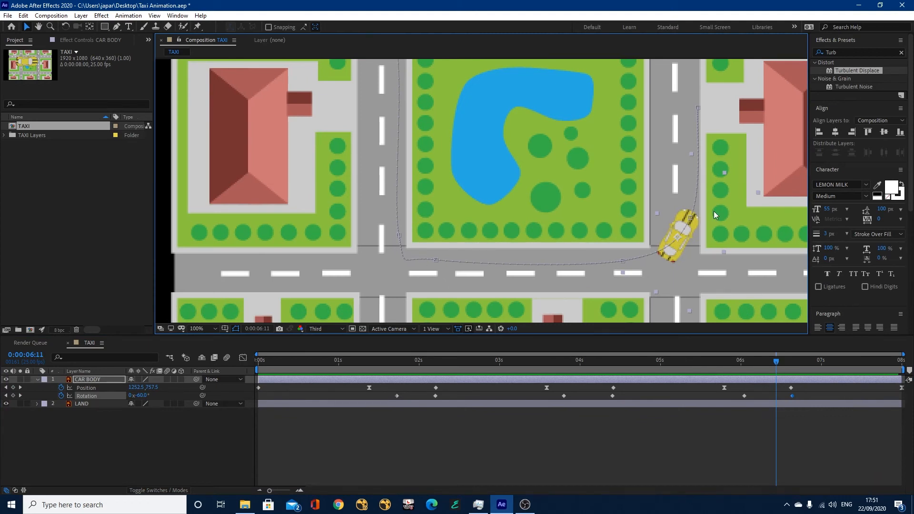
# - Return to the start of the composition, hide the LAND layer and select CAR BODY to expose its motion path
pyautogui.moveTo(775, 365); pyautogui.dragTo(258, 367)
pyautogui.moveTo(403, 102); pyautogui.dragTo(424, 201)
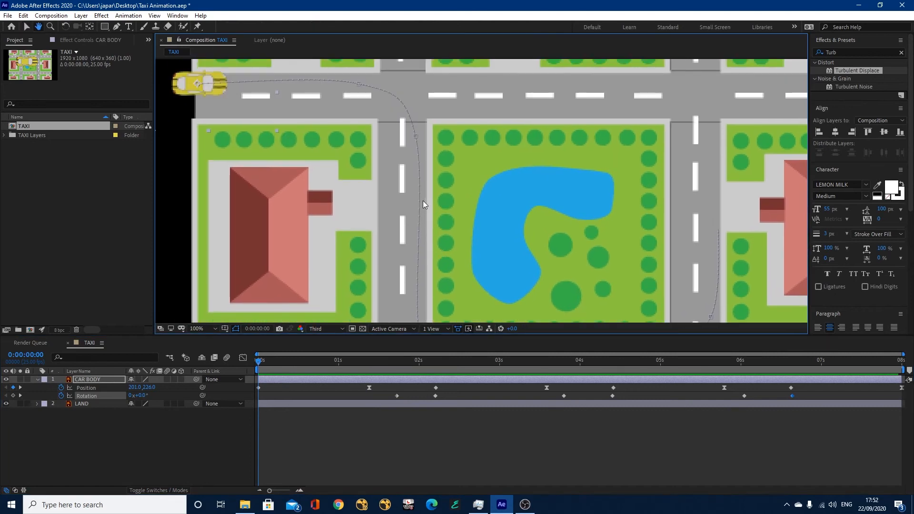
pyautogui.scroll(-1, 424, 202)
pyautogui.scroll(1, 382, 134)
pyautogui.moveTo(315, 115); pyautogui.dragTo(429, 160)
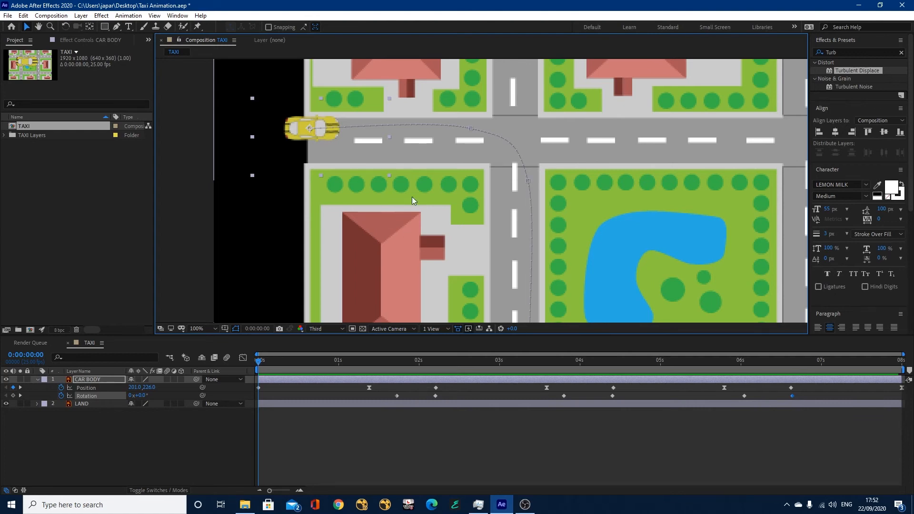
pyautogui.click(471, 128)
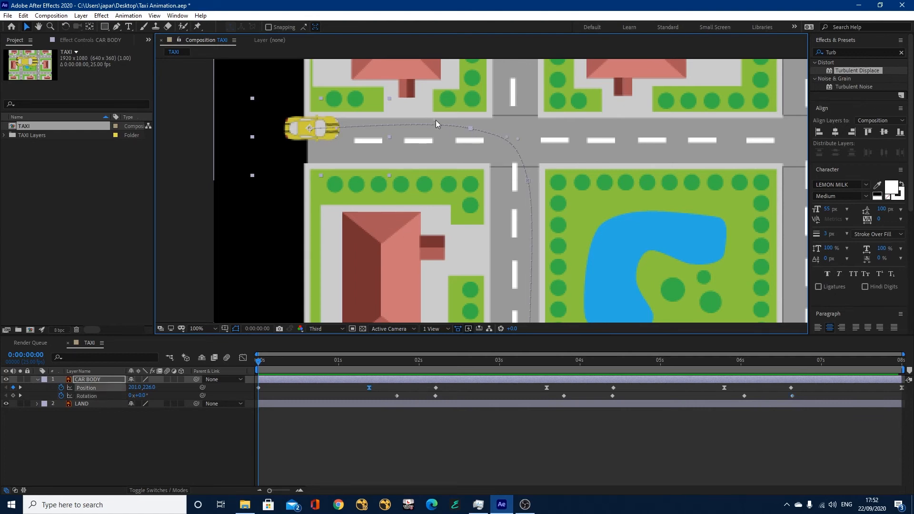
pyautogui.click(6, 404)
pyautogui.click(501, 143)
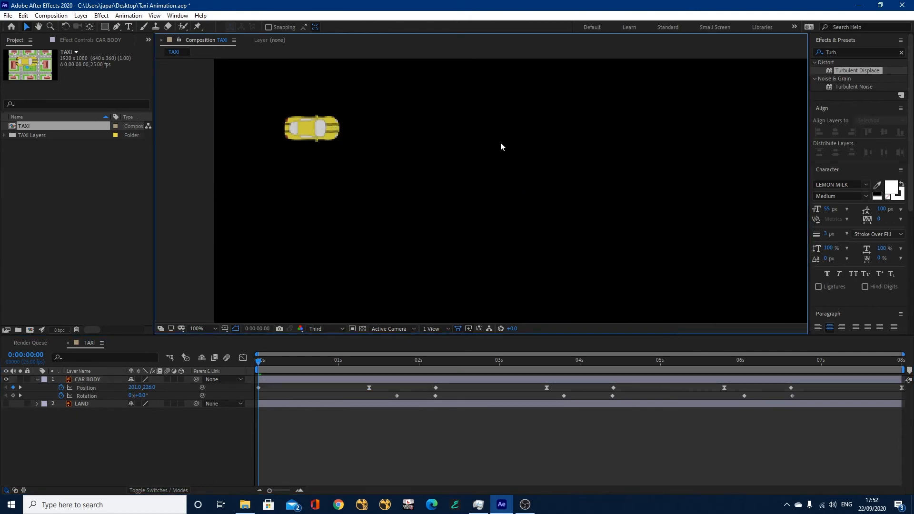
pyautogui.click(91, 379)
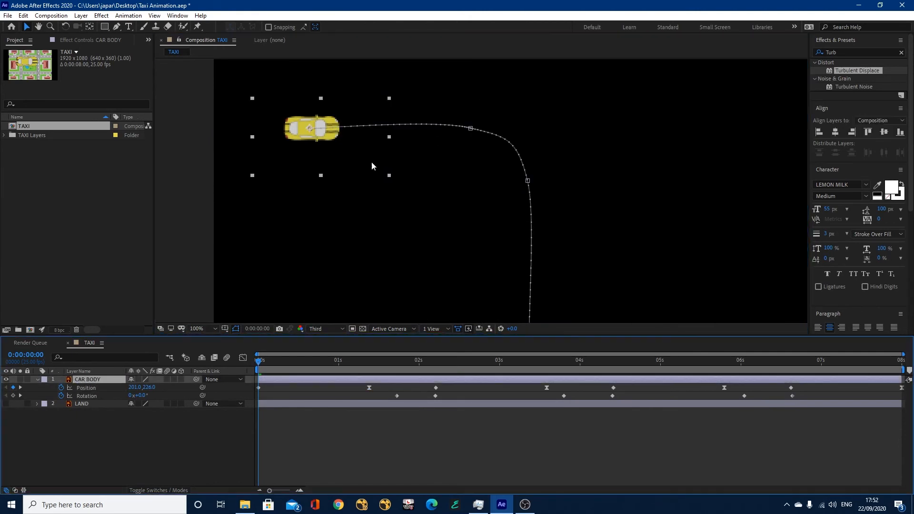
# - Adjust the path handles around the first turn so the upper stretch runs straight into a smooth corner and straight down
pyautogui.click(470, 129)
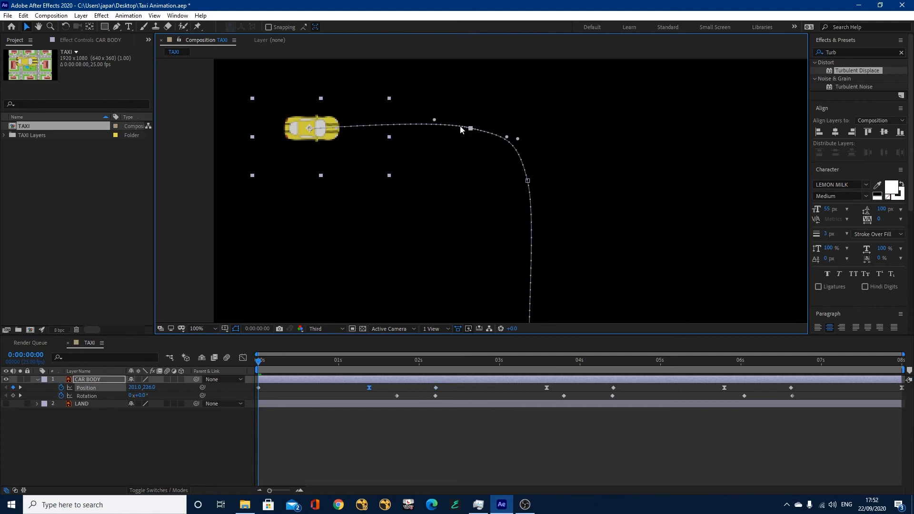
pyautogui.moveTo(433, 121); pyautogui.dragTo(433, 129)
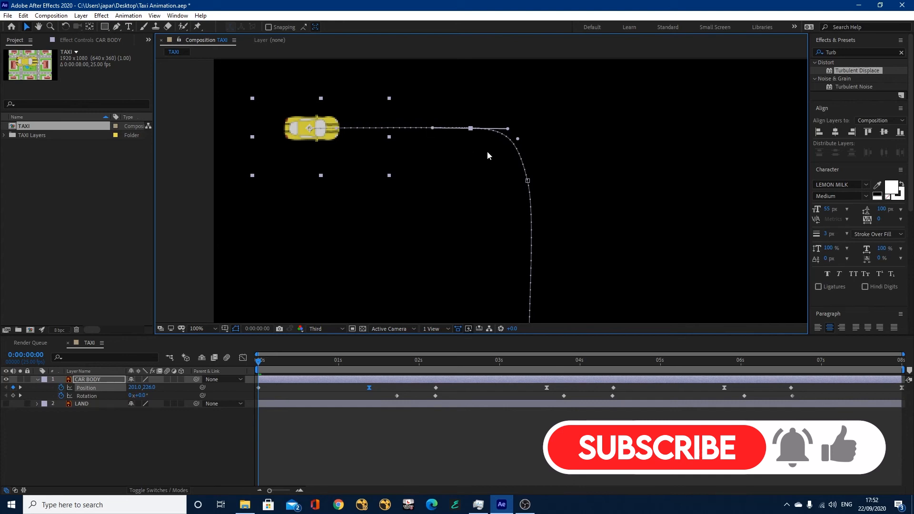
pyautogui.click(519, 140)
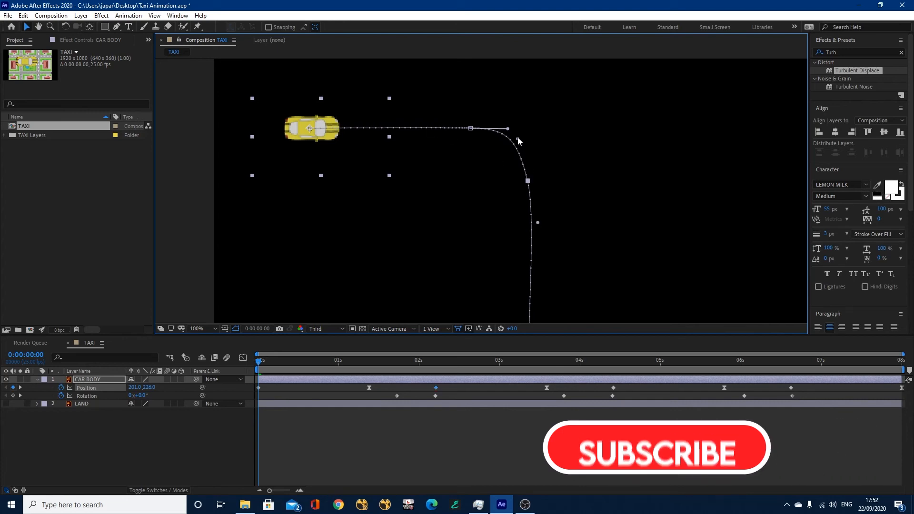
pyautogui.moveTo(518, 138)
pyautogui.mouseDown()
pyautogui.moveTo(527, 133)
pyautogui.moveTo(525, 86)
pyautogui.moveTo(527, 130)
pyautogui.mouseUp()
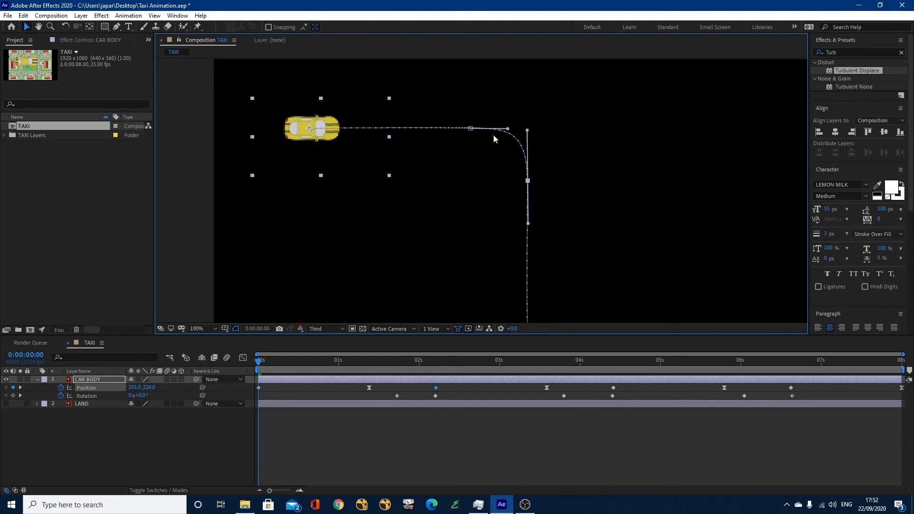
pyautogui.moveTo(508, 129)
pyautogui.mouseDown()
pyautogui.moveTo(534, 129)
pyautogui.moveTo(510, 129)
pyautogui.mouseUp()
# - Reshape the path handles around the second turn into a clean rounded corner between the vertical and lower straight stretches
pyautogui.moveTo(549, 248); pyautogui.dragTo(534, 230)
pyautogui.press('v')
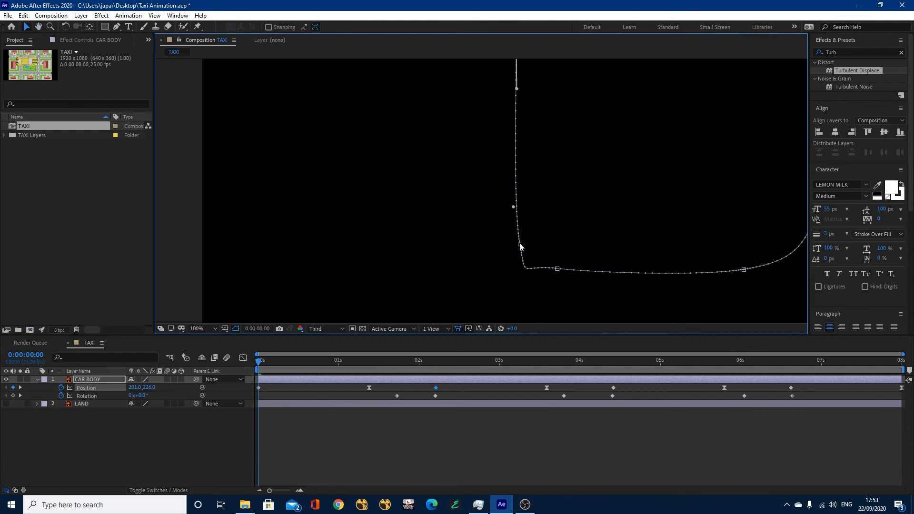
pyautogui.moveTo(514, 210); pyautogui.dragTo(519, 188)
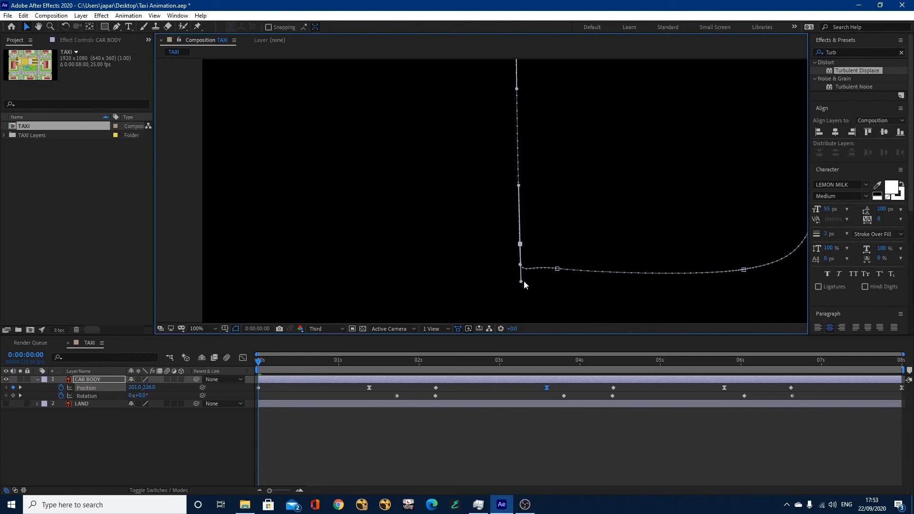
pyautogui.moveTo(521, 281); pyautogui.dragTo(521, 253)
pyautogui.click(557, 270)
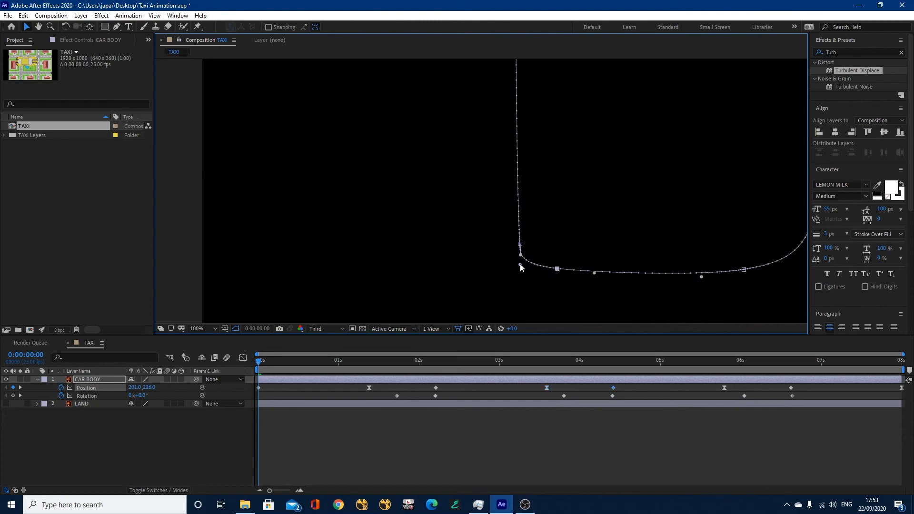
pyautogui.moveTo(521, 265); pyautogui.dragTo(533, 269)
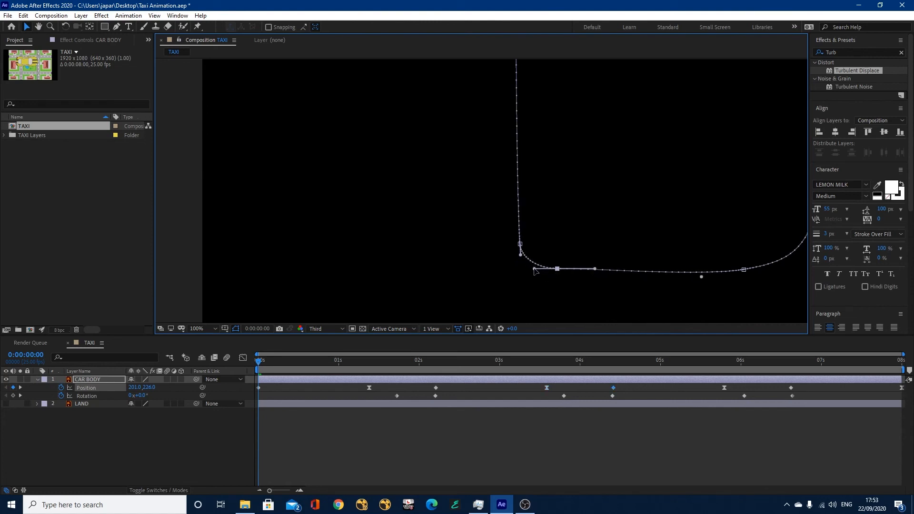
# - Reshape the path handles around the third turn so the lower stretch is straight and curves smoothly upward
pyautogui.moveTo(756, 280); pyautogui.dragTo(599, 279)
pyautogui.click(598, 275)
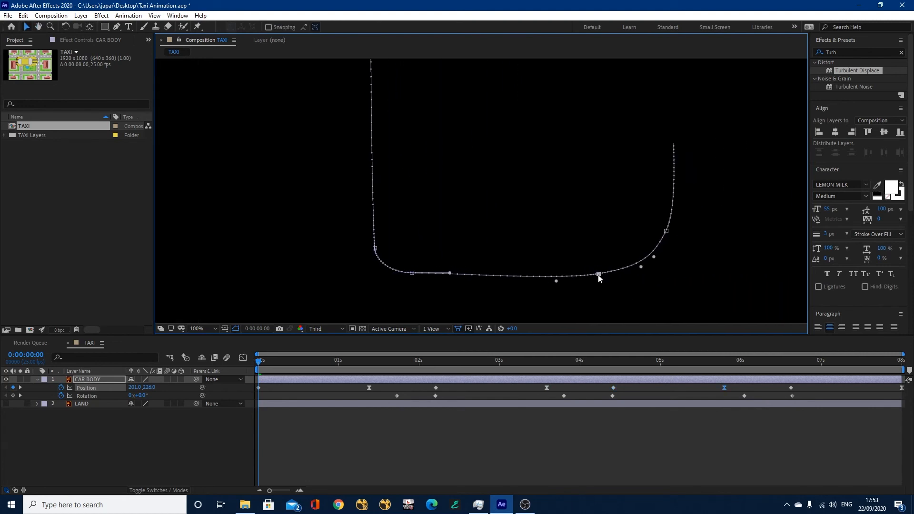
pyautogui.moveTo(556, 282); pyautogui.dragTo(552, 276)
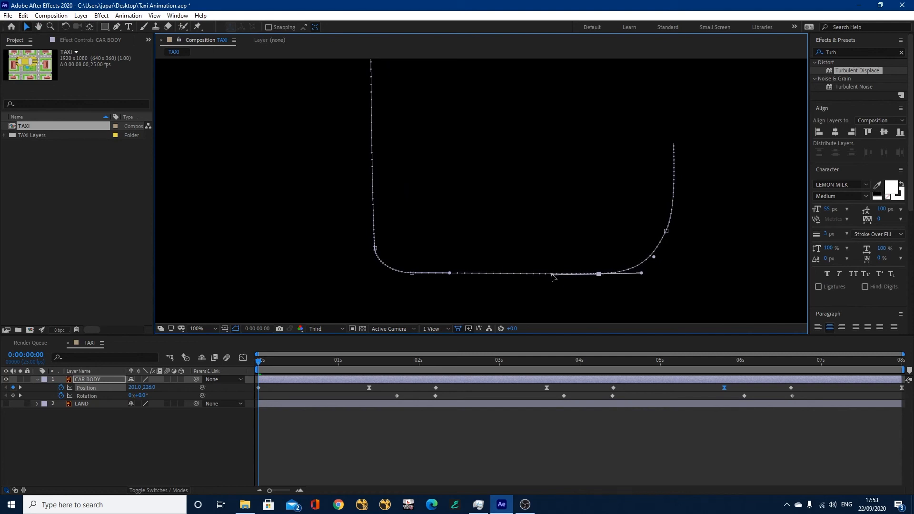
pyautogui.moveTo(642, 274); pyautogui.dragTo(663, 276)
pyautogui.click(666, 232)
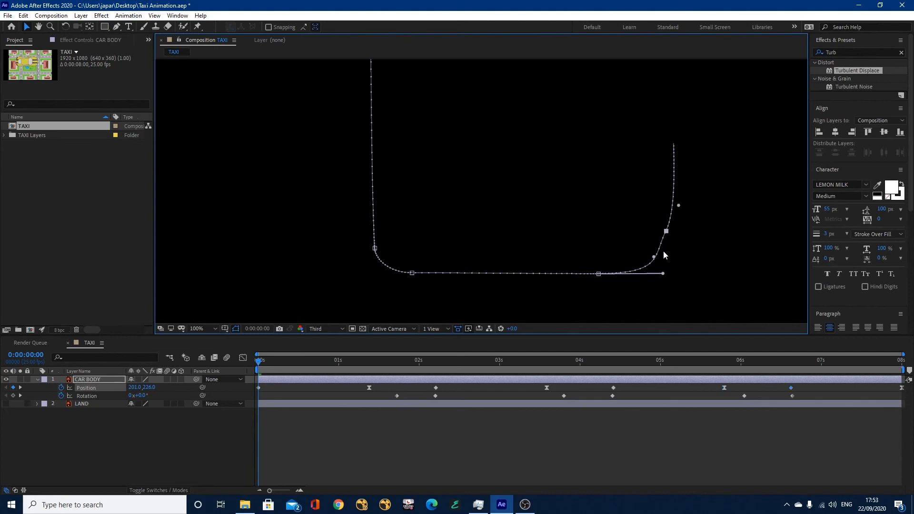
pyautogui.moveTo(654, 258); pyautogui.dragTo(667, 253)
# - Make the LAND layer visible again, check the reshaped path against the roads and preview the animation
pyautogui.click(8, 404)
pyautogui.press('h')
pyautogui.moveTo(399, 183); pyautogui.dragTo(396, 236)
pyautogui.scroll(-1, 393, 238)
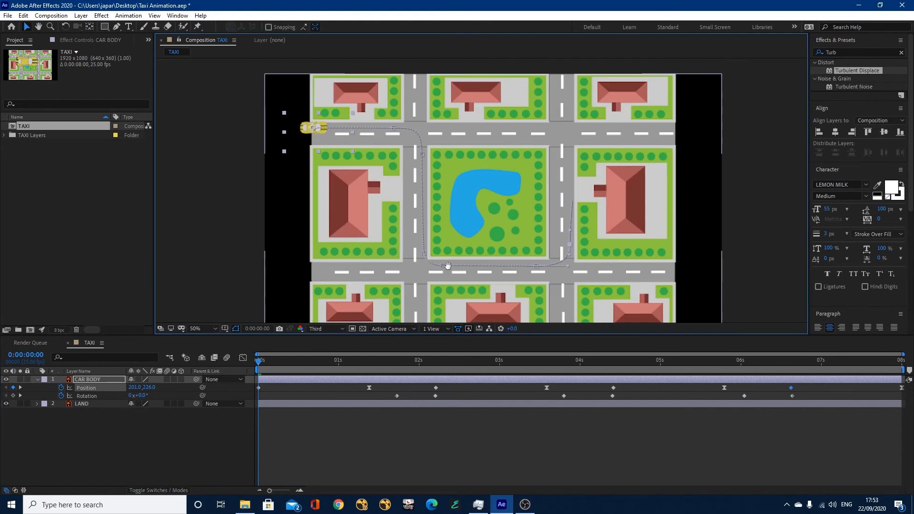
pyautogui.moveTo(449, 275); pyautogui.dragTo(433, 254)
pyautogui.click(6, 404)
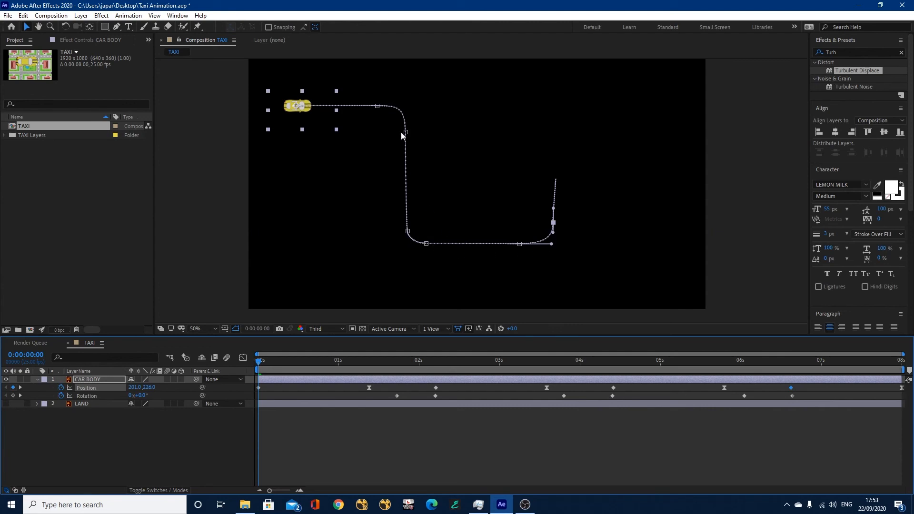
pyautogui.click(3, 403)
pyautogui.click(6, 404)
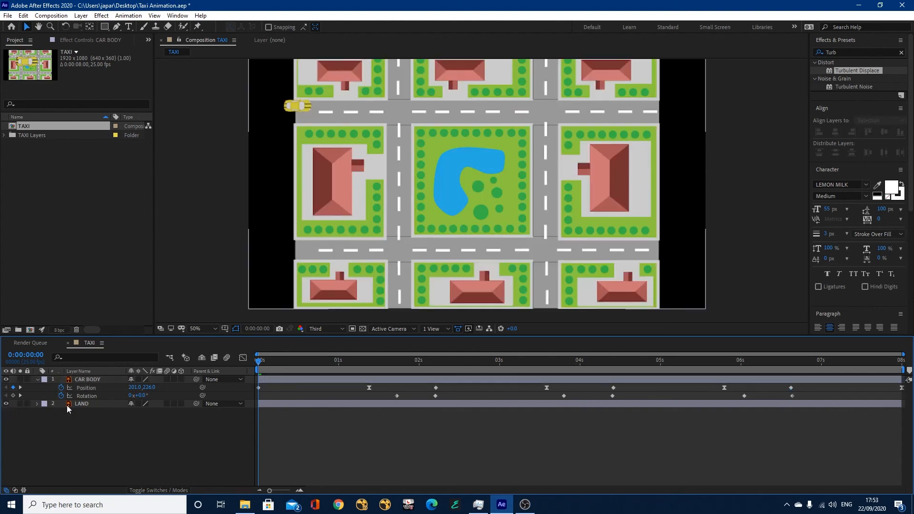
pyautogui.press('space')
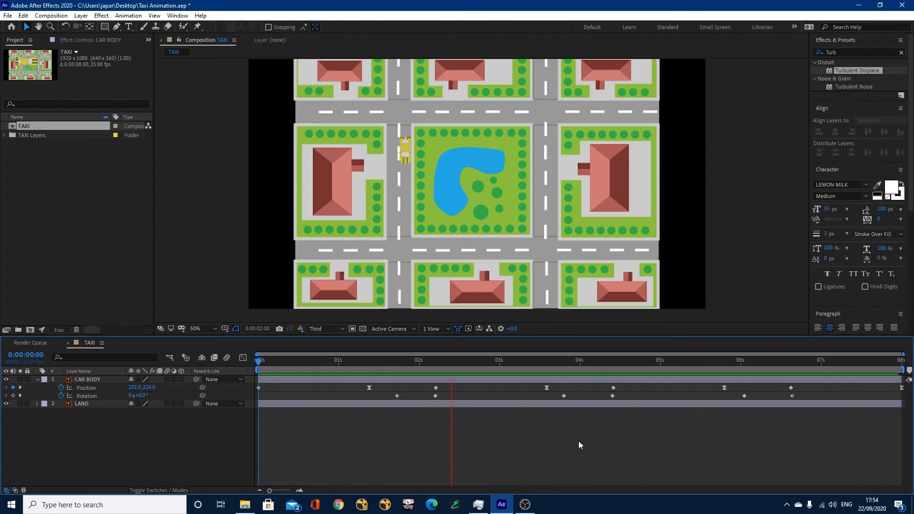
# - At 0:00:07:24, shift CAR BODY's final position to about 1281, 488 so the last upward stretch runs straight within its lane
pyautogui.press('space')
pyautogui.moveTo(736, 364); pyautogui.dragTo(812, 364)
pyautogui.click(514, 381)
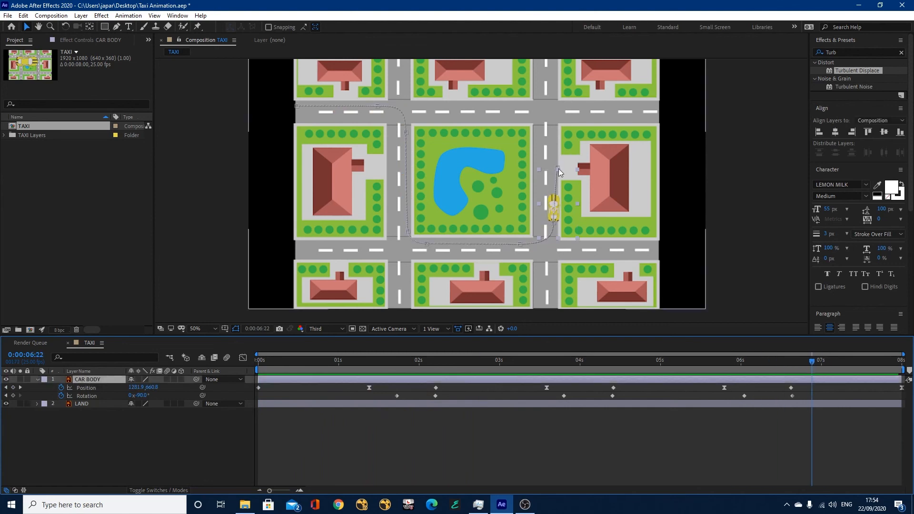
pyautogui.click(872, 362)
pyautogui.moveTo(880, 362); pyautogui.dragTo(899, 361)
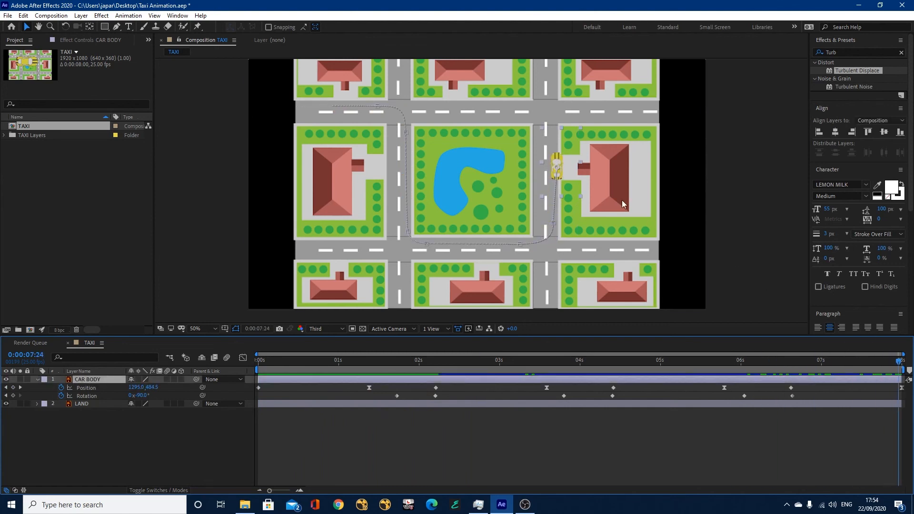
pyautogui.click(558, 166)
pyautogui.moveTo(558, 166); pyautogui.dragTo(554, 170)
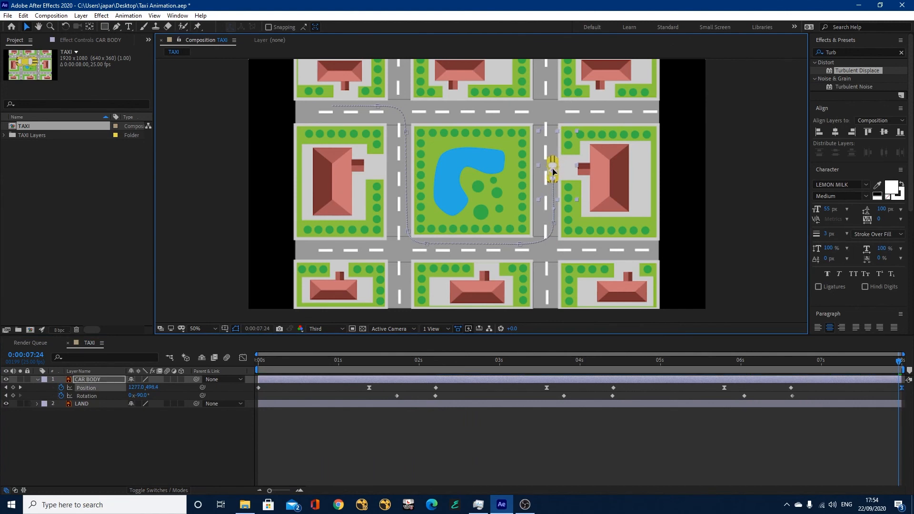
pyautogui.moveTo(553, 169); pyautogui.dragTo(554, 169)
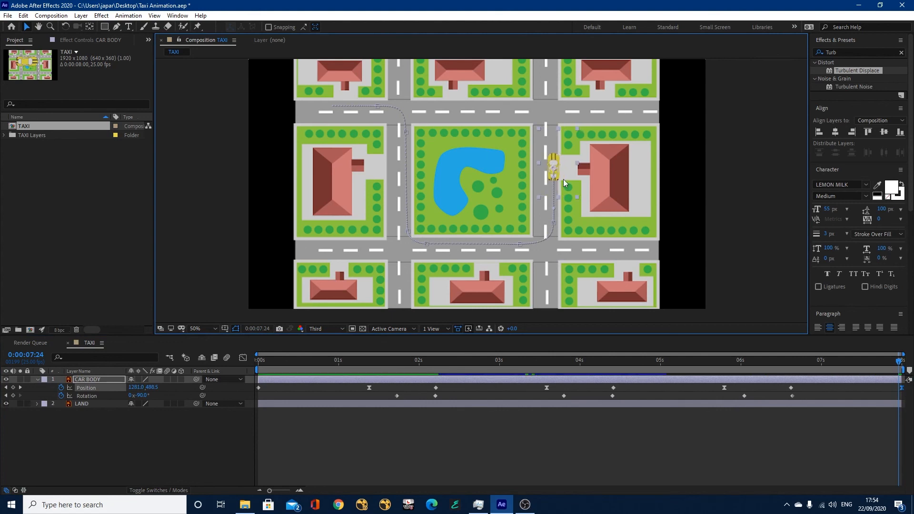
# - Tighten the motion path's second turn by adjusting its corner handles and nudging the corner's exit point slightly down, straightening the lower stretch
pyautogui.moveTo(740, 361); pyautogui.dragTo(398, 367)
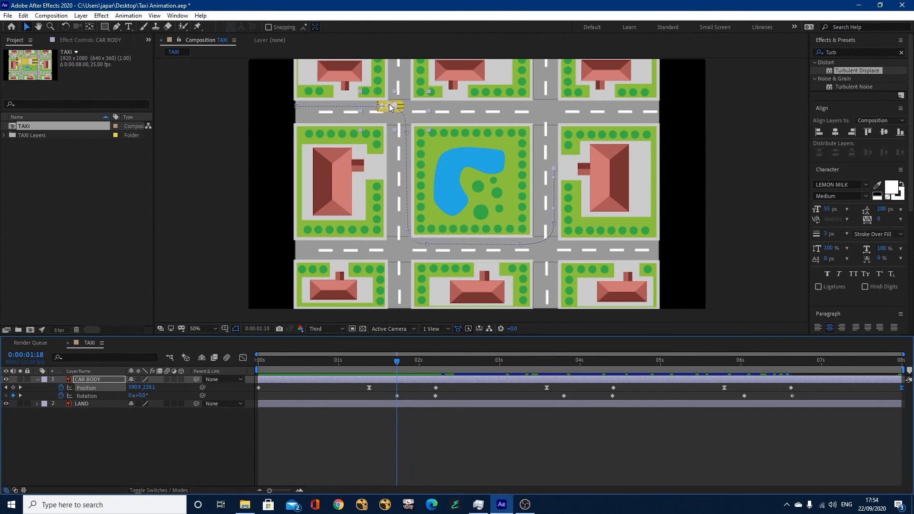
pyautogui.moveTo(396, 363); pyautogui.dragTo(488, 369)
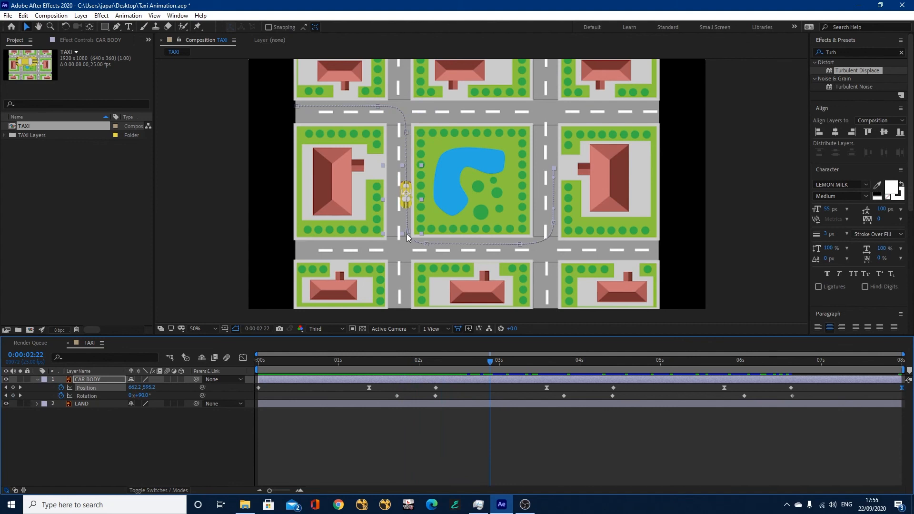
pyautogui.scroll(2, 404, 244)
pyautogui.moveTo(360, 273); pyautogui.dragTo(426, 233)
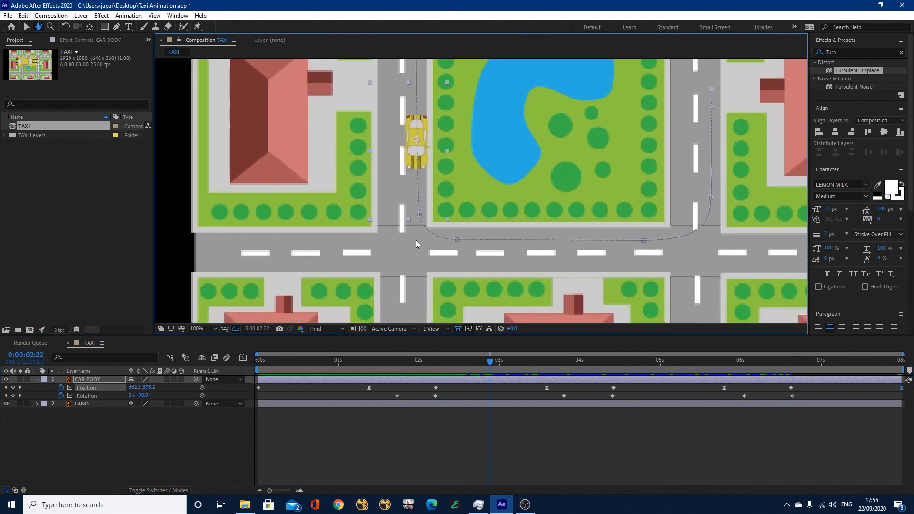
pyautogui.scroll(2, 419, 221)
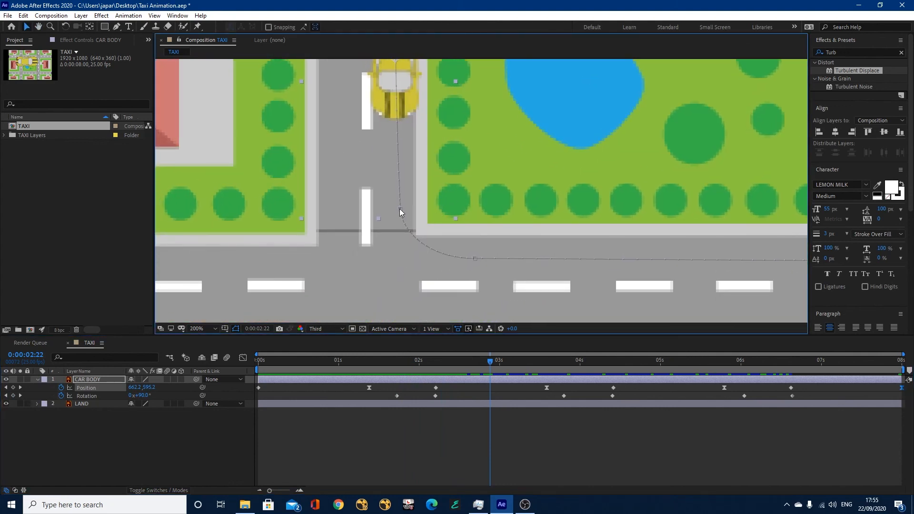
pyautogui.moveTo(399, 229); pyautogui.dragTo(418, 259)
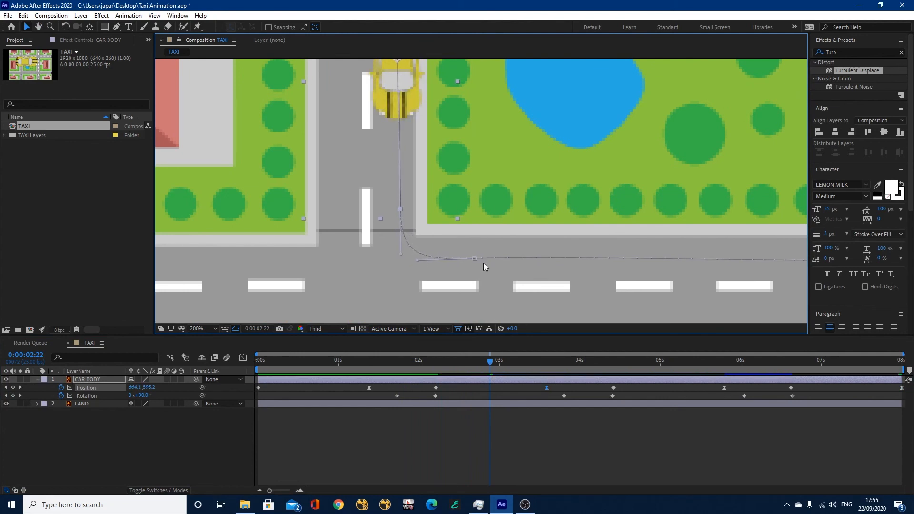
pyautogui.moveTo(475, 259); pyautogui.dragTo(474, 262)
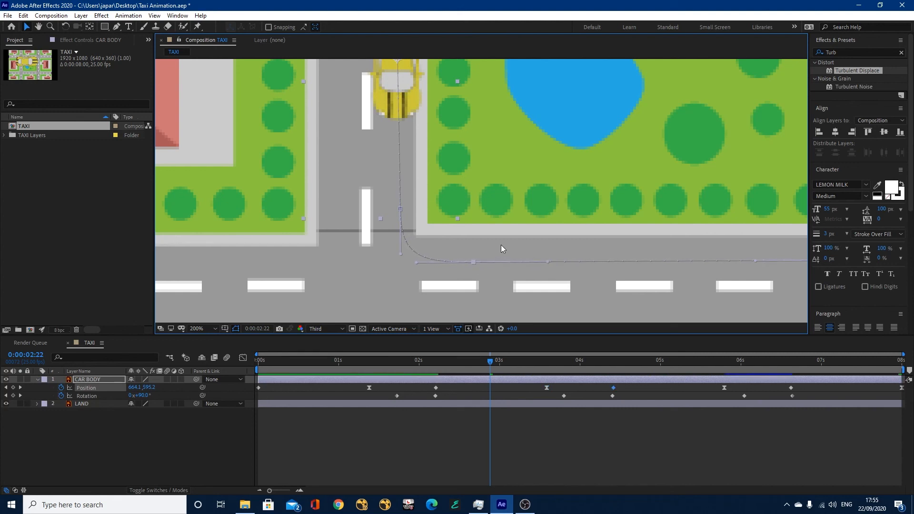
pyautogui.press(',')
pyautogui.scroll(-1, 445, 249)
pyautogui.moveTo(524, 224); pyautogui.dragTo(470, 279)
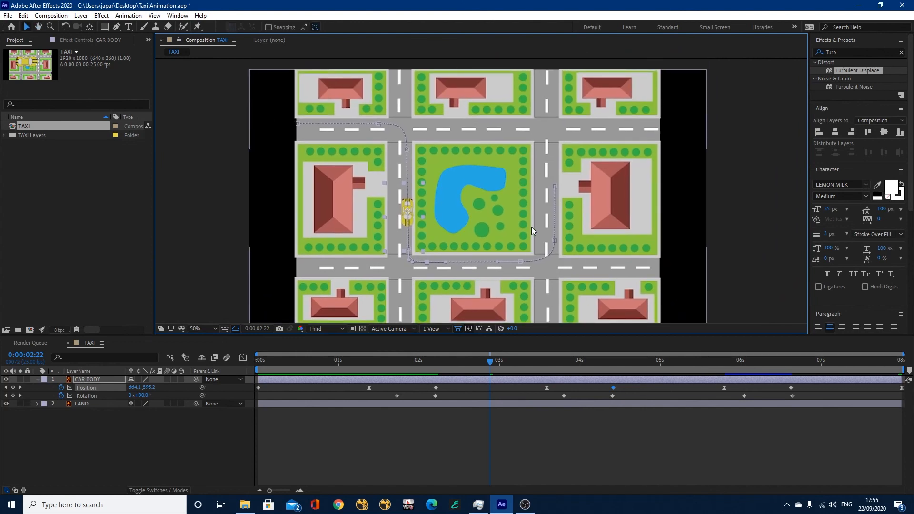